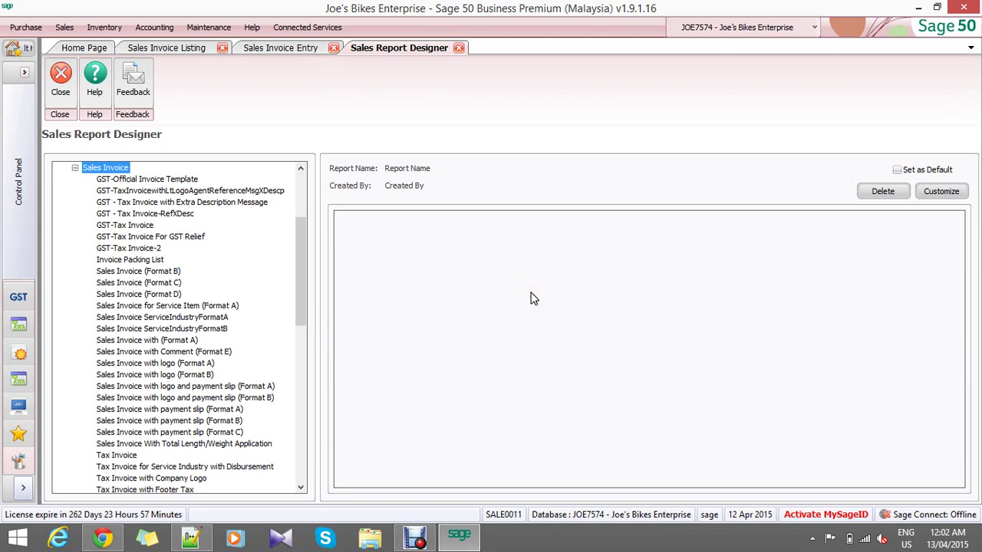
- Select GST-Tax Invoice under Sales Invoice to view its details, confirming Set as Default is checked
{"action": "left_click", "coordinate": [488, 295]}
{"action": "left_click", "coordinate": [535, 304]}
{"action": "left_click", "coordinate": [126, 226]}
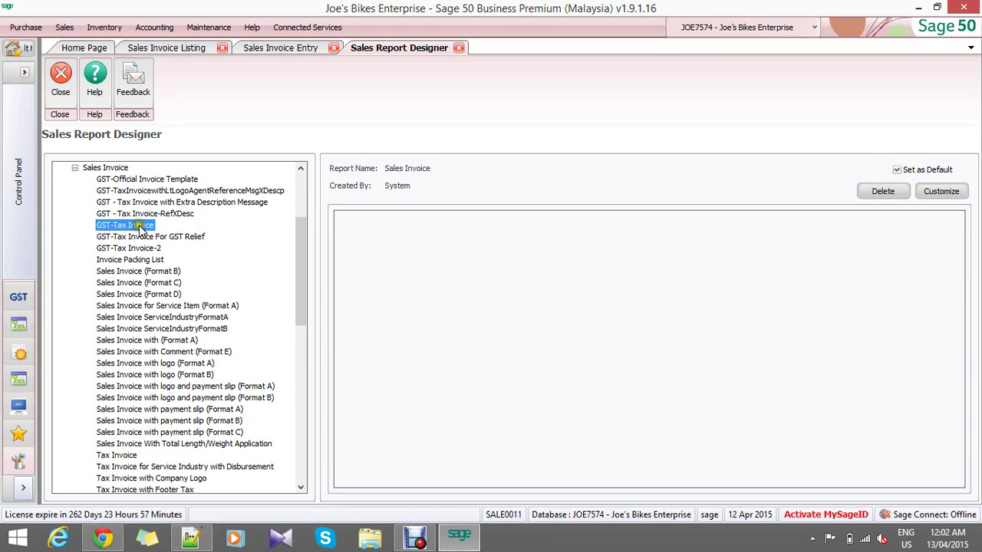
- Return to the invoice and enter the header message 'This is Header Message. Hello World.'
{"action": "left_click", "coordinate": [458, 48]}
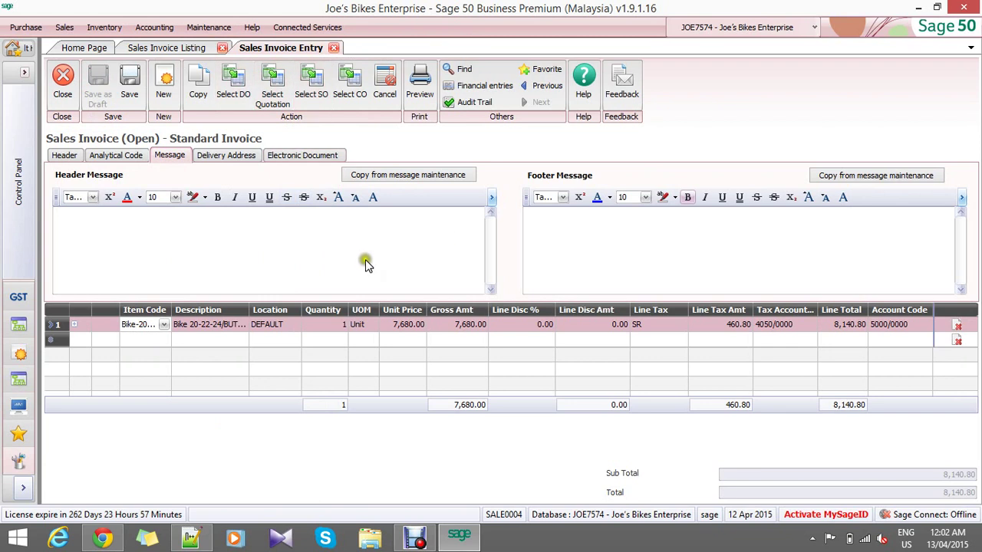
{"action": "left_click", "coordinate": [253, 250]}
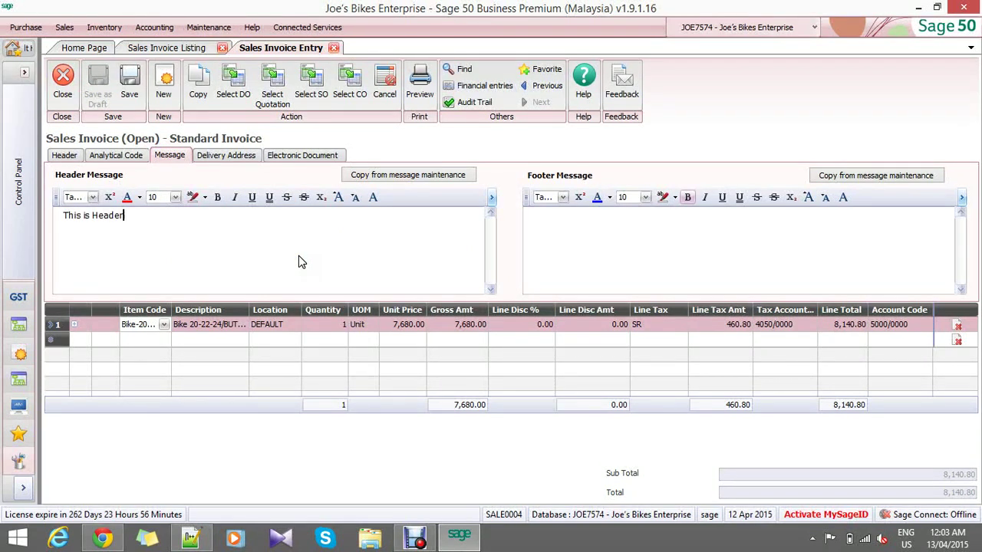
{"action": "type", "text": "essage. Hello World."}
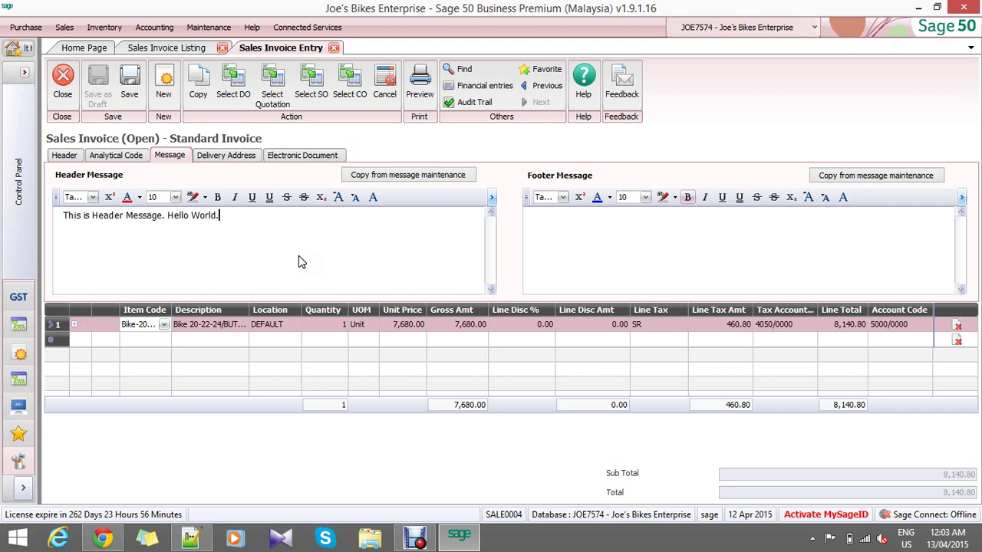
- Format the words 'Header Message' as bold, size 28 and red
{"action": "key", "text": "ctrl+Left"}
{"action": "key", "text": "ctrl+Left"}
{"action": "key", "text": "ctrl+Left"}
{"action": "key", "text": "ctrl+shift+Left"}
{"action": "key", "text": "ctrl+shift+Left"}
{"action": "key", "text": "ctrl+b"}
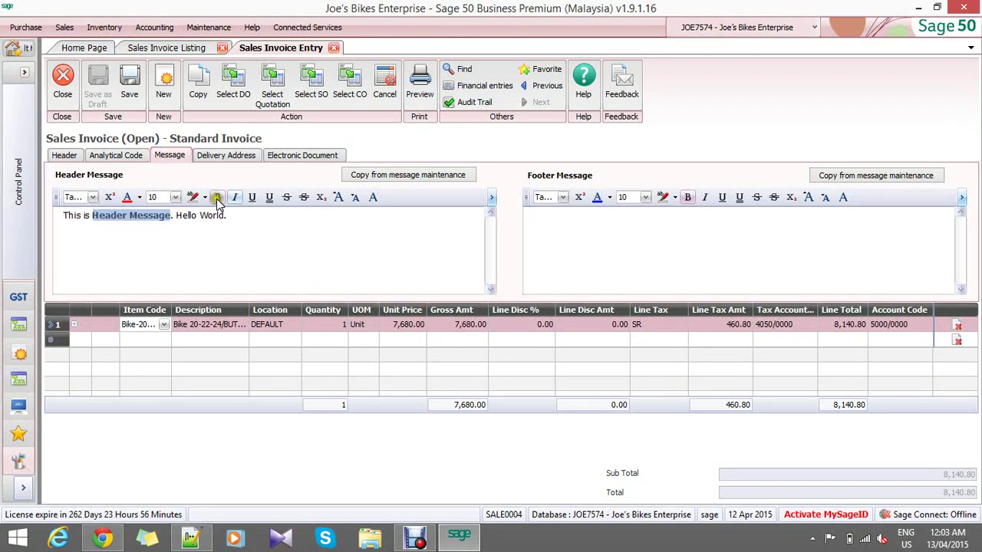
{"action": "left_click", "coordinate": [176, 197]}
{"action": "left_click", "coordinate": [175, 281]}
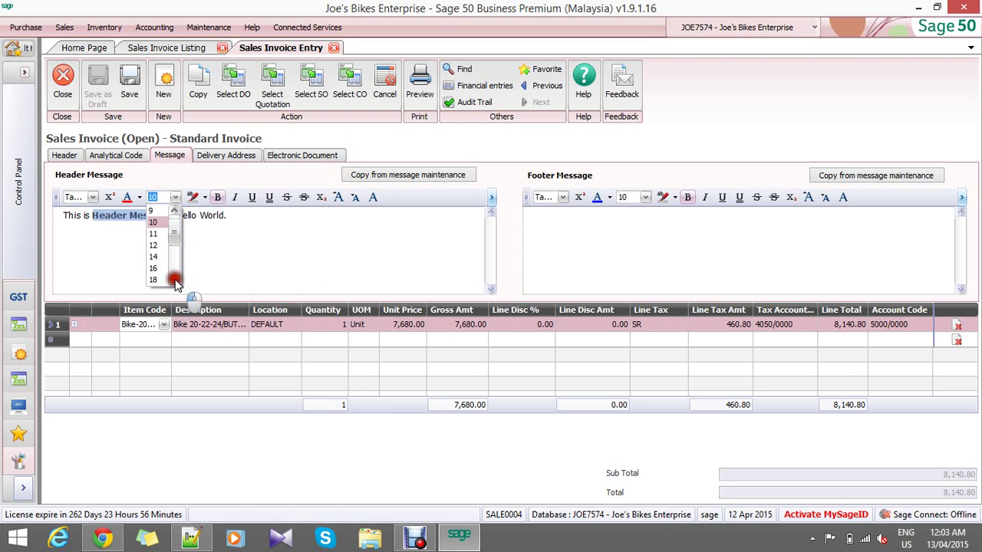
{"action": "left_click", "coordinate": [175, 281]}
{"action": "left_click", "coordinate": [153, 280]}
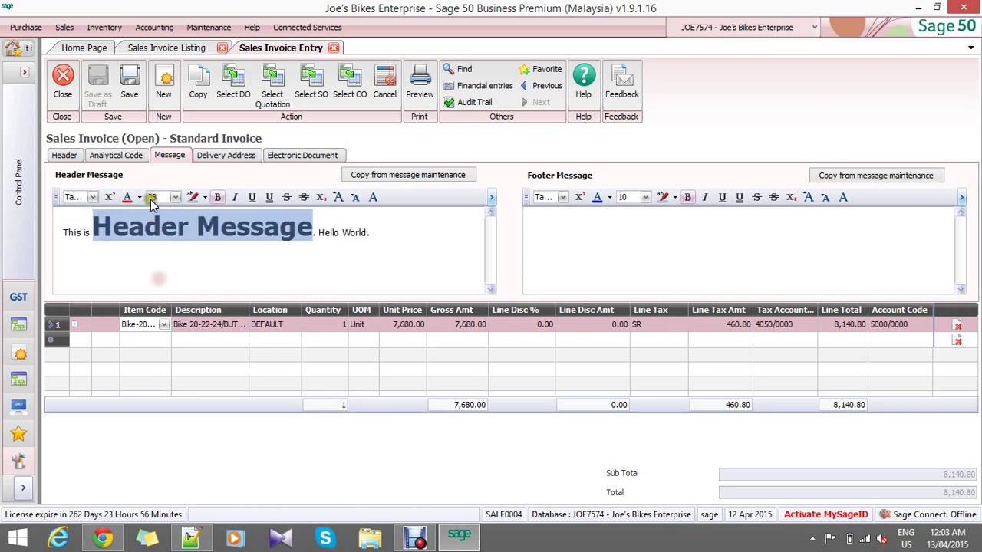
{"action": "left_click", "coordinate": [136, 198]}
{"action": "left_click", "coordinate": [322, 232]}
{"action": "left_click", "coordinate": [636, 238]}
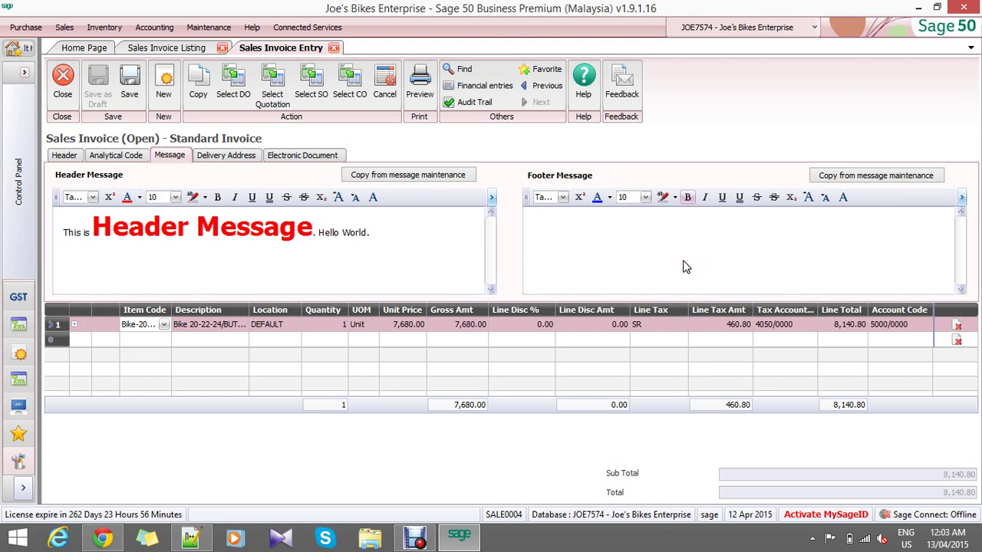
- Enter the footer message 'Thank you very much. Welcome.', correcting the mistyped word
{"action": "type", "text": "Thank you very much. Wlecoe."}
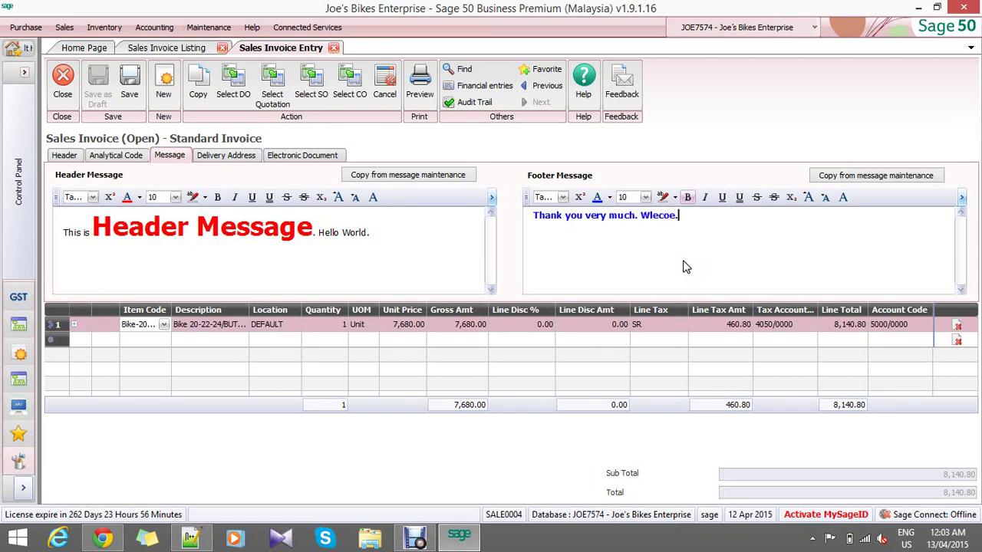
{"action": "key", "text": "ctrl+shift+Left"}
{"action": "type", "text": "W"}
- Set the whole footer message to size 16 in blue
{"action": "key", "text": "ctrl+a"}
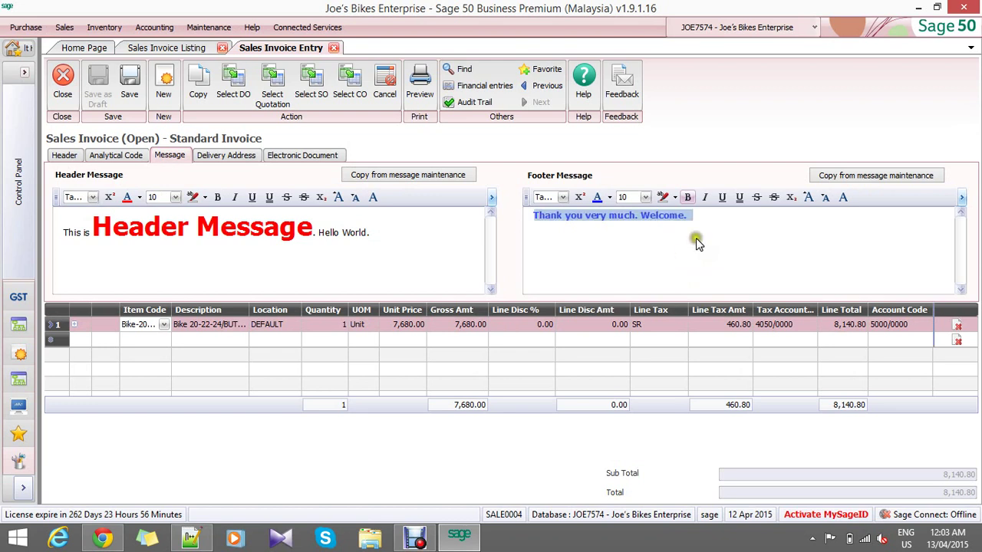
{"action": "left_click", "coordinate": [646, 197]}
{"action": "left_click", "coordinate": [629, 276]}
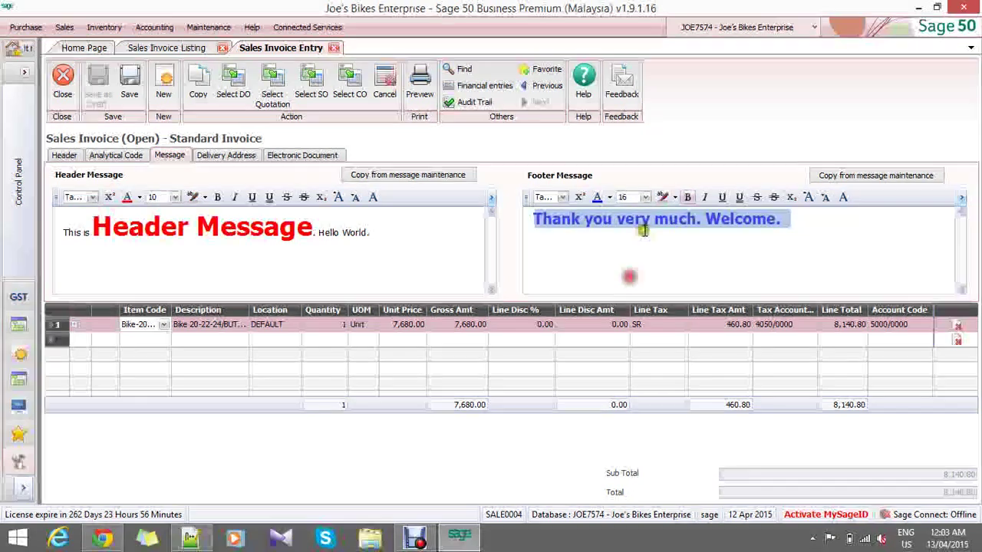
{"action": "left_click", "coordinate": [609, 198]}
{"action": "left_click", "coordinate": [701, 266]}
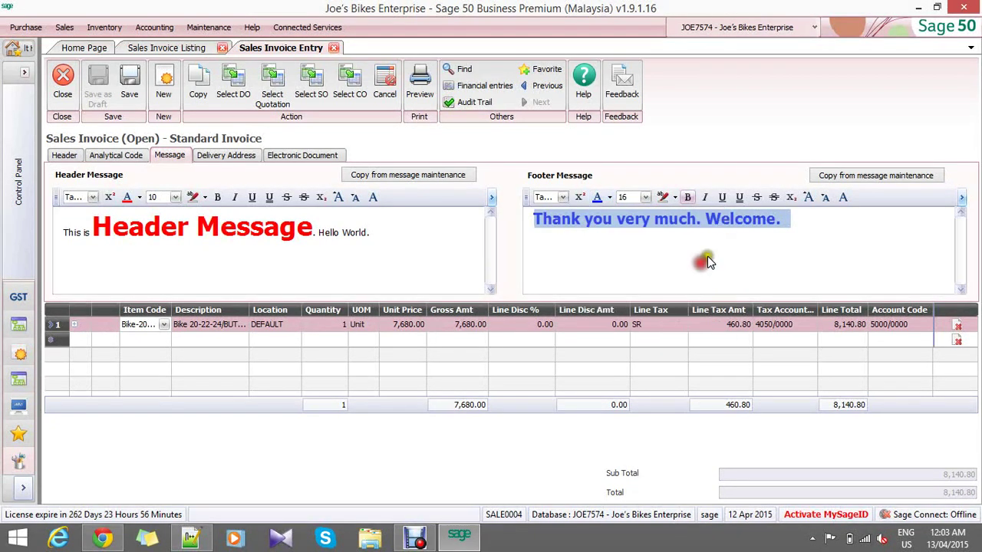
{"action": "left_click", "coordinate": [725, 219]}
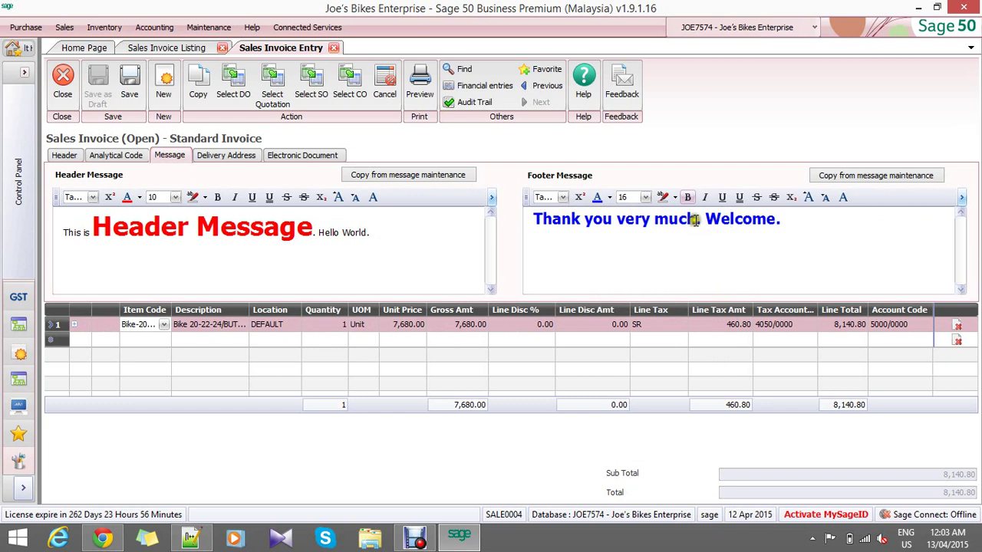
- Underline the word 'much' in the footer message
{"action": "left_click_drag", "start_coordinate": [696, 220], "coordinate": [652, 220]}
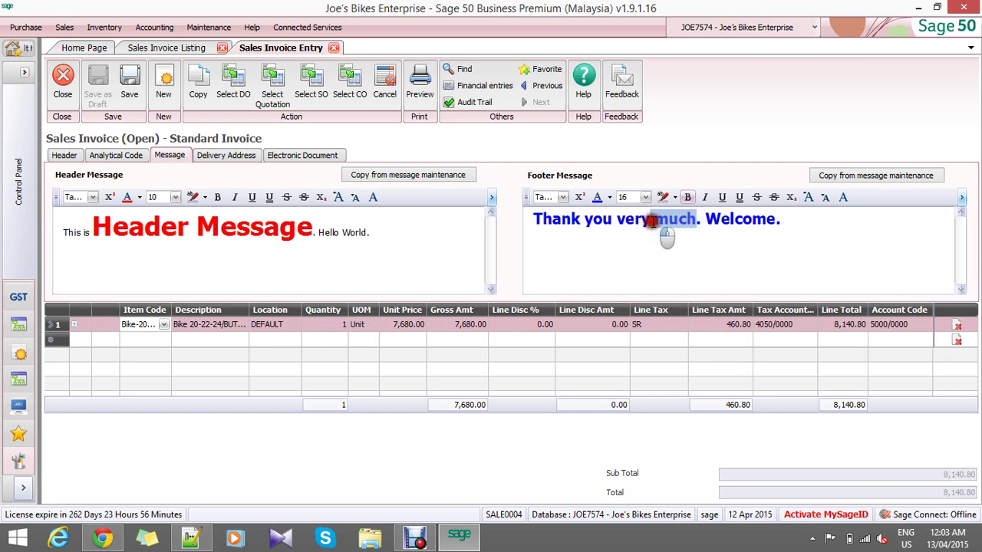
{"action": "left_click", "coordinate": [722, 198]}
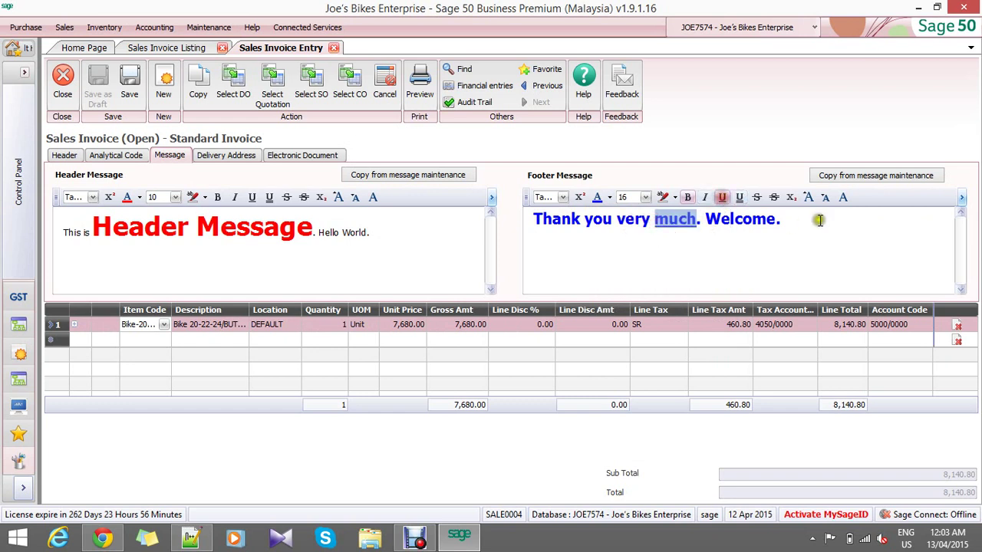
{"action": "left_click", "coordinate": [819, 220]}
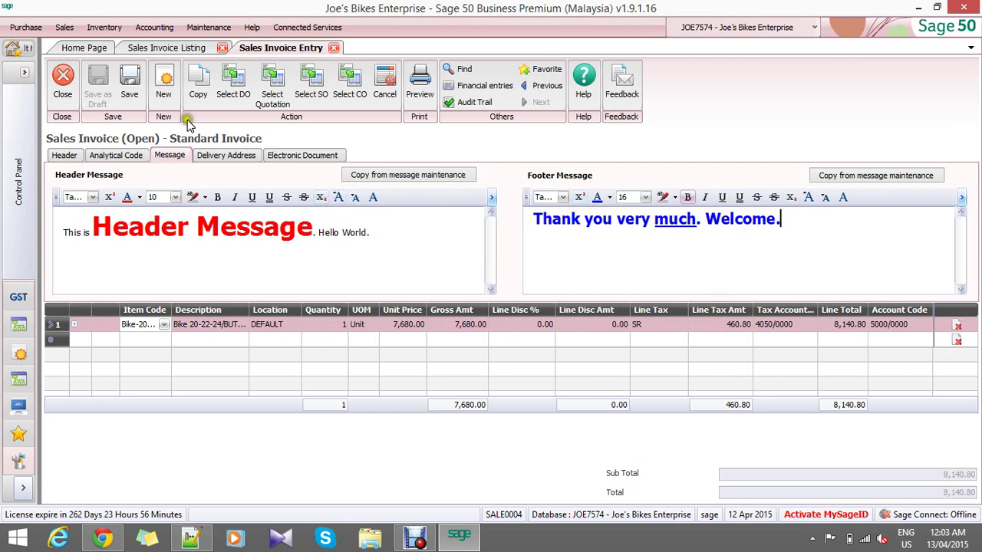
- Save the invoice and open its print preview
{"action": "left_click", "coordinate": [129, 86]}
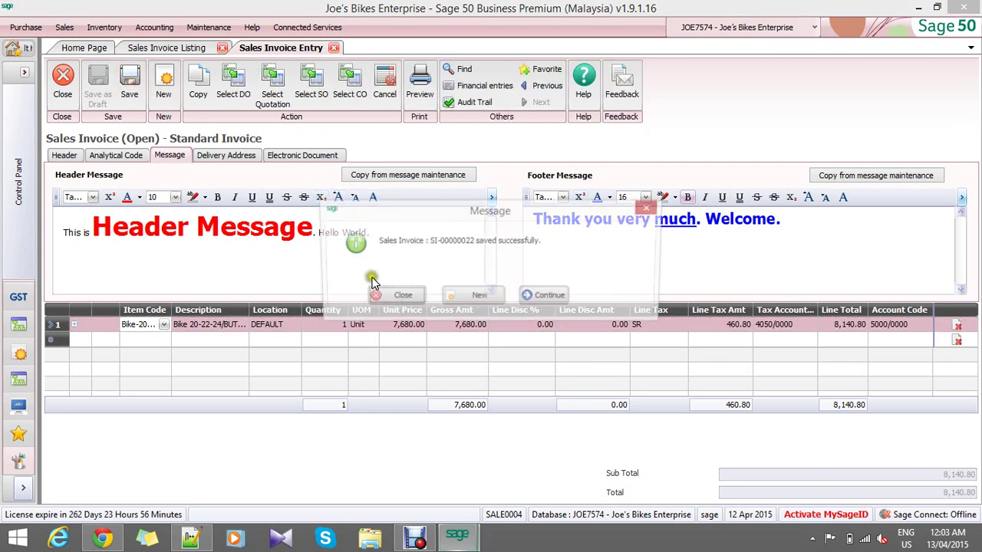
{"action": "left_click", "coordinate": [537, 296]}
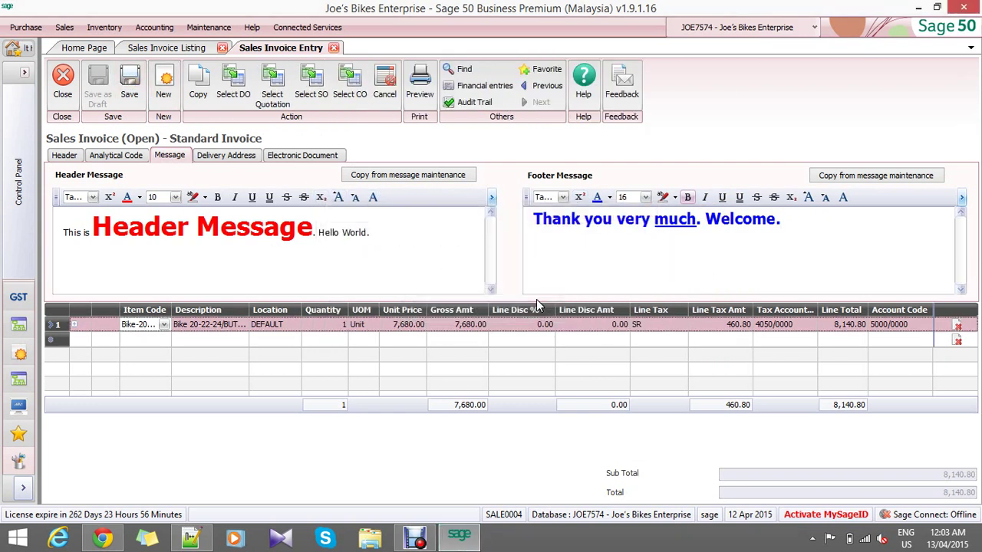
{"action": "left_click", "coordinate": [421, 90]}
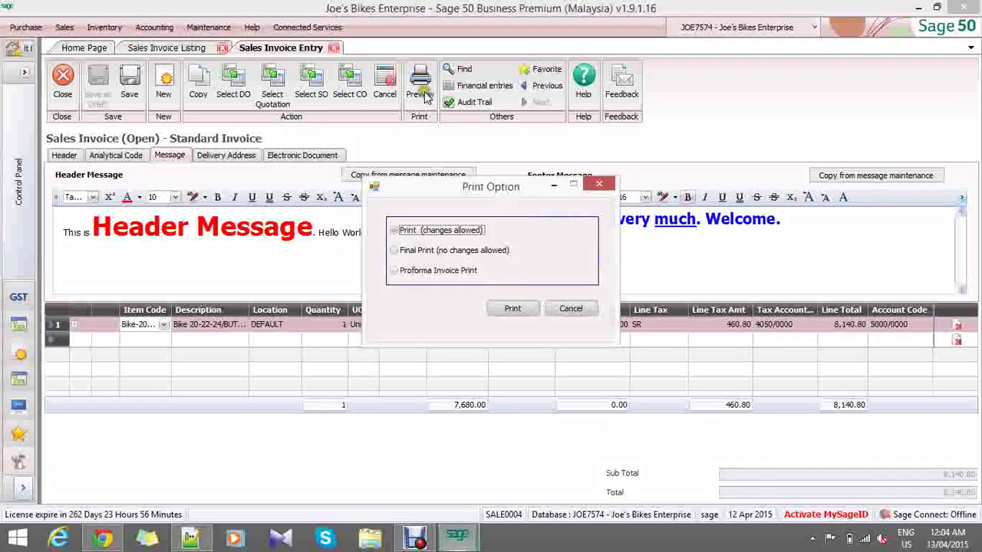
{"action": "left_click", "coordinate": [523, 307]}
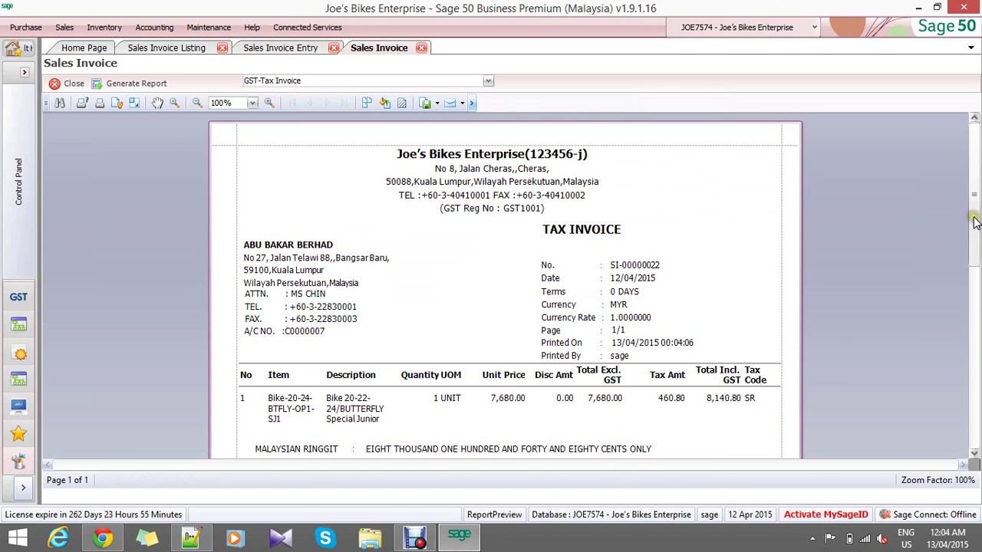
- Scroll the GST-Tax Invoice preview, totalling 8,140.80 MYR, and list the available invoice templates
{"action": "left_click_drag", "start_coordinate": [974, 222], "coordinate": [975, 221]}
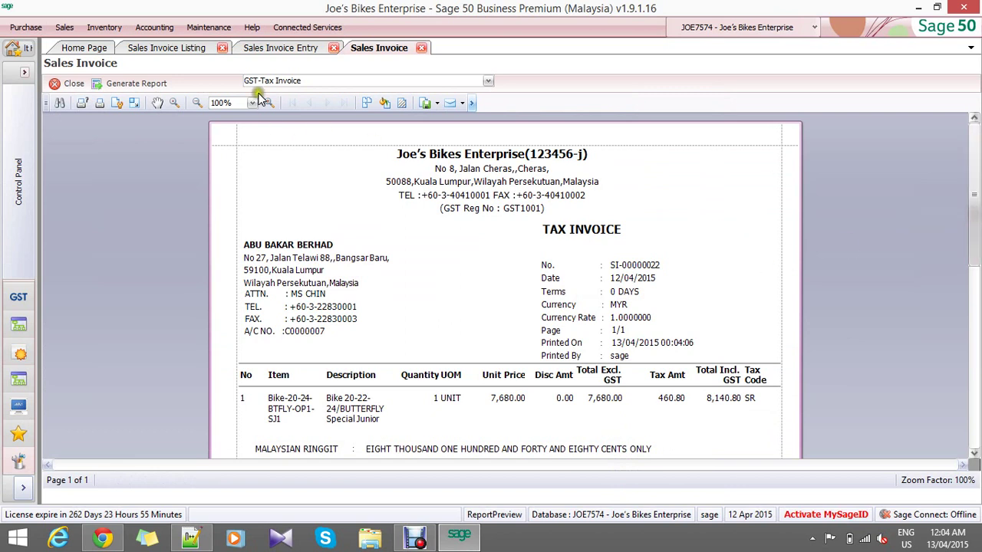
{"action": "left_click", "coordinate": [975, 181]}
{"action": "mouse_move", "coordinate": [976, 181]}
{"action": "left_mouse_down"}
{"action": "mouse_move", "coordinate": [977, 361]}
{"action": "mouse_move", "coordinate": [976, 170]}
{"action": "left_mouse_up"}
{"action": "left_click", "coordinate": [491, 81]}
{"action": "left_click_drag", "start_coordinate": [492, 103], "coordinate": [494, 155]}
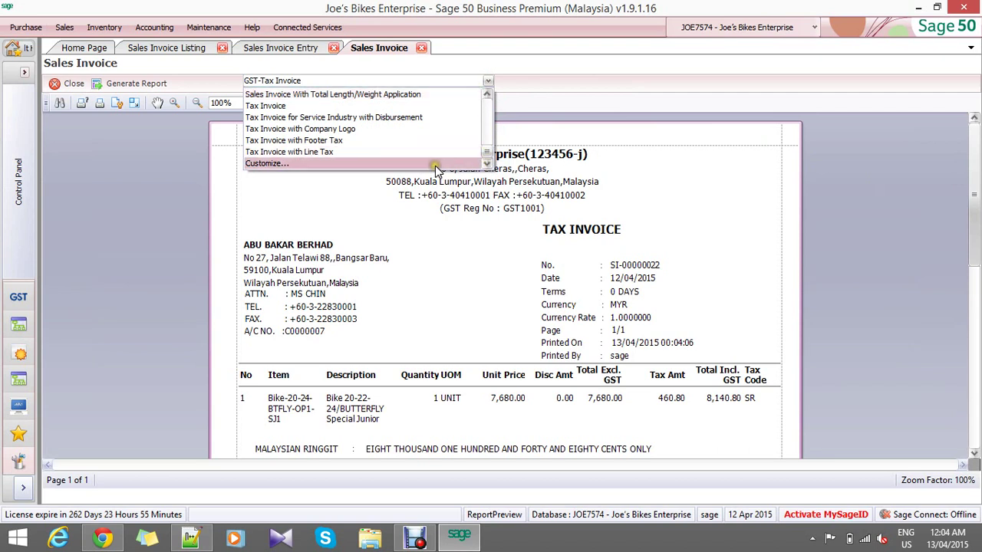
- Customize the GST-Tax Invoice template, enlarge GroupHeader2, and add a wide Rich Text box below the customer details
{"action": "left_click", "coordinate": [435, 164]}
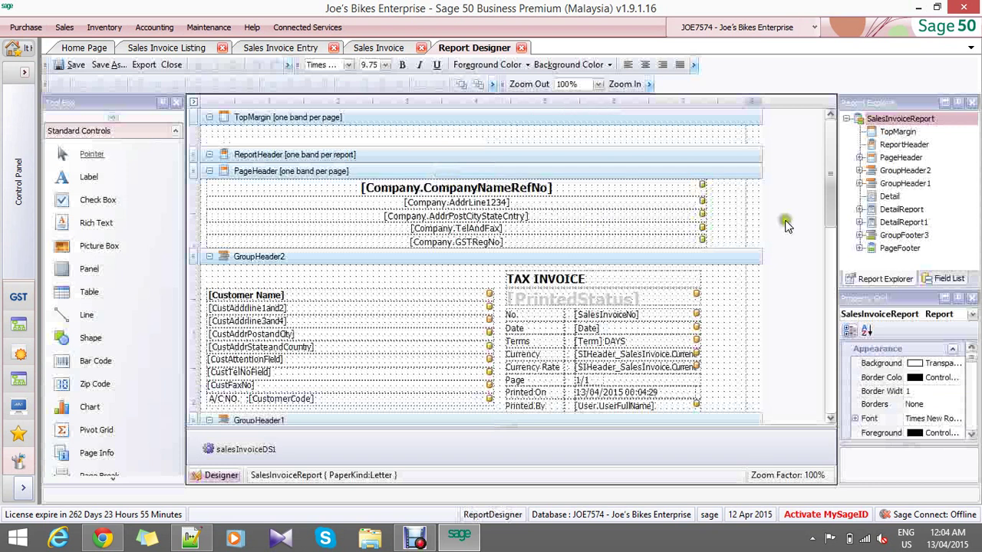
{"action": "left_click_drag", "start_coordinate": [830, 191], "coordinate": [834, 258]}
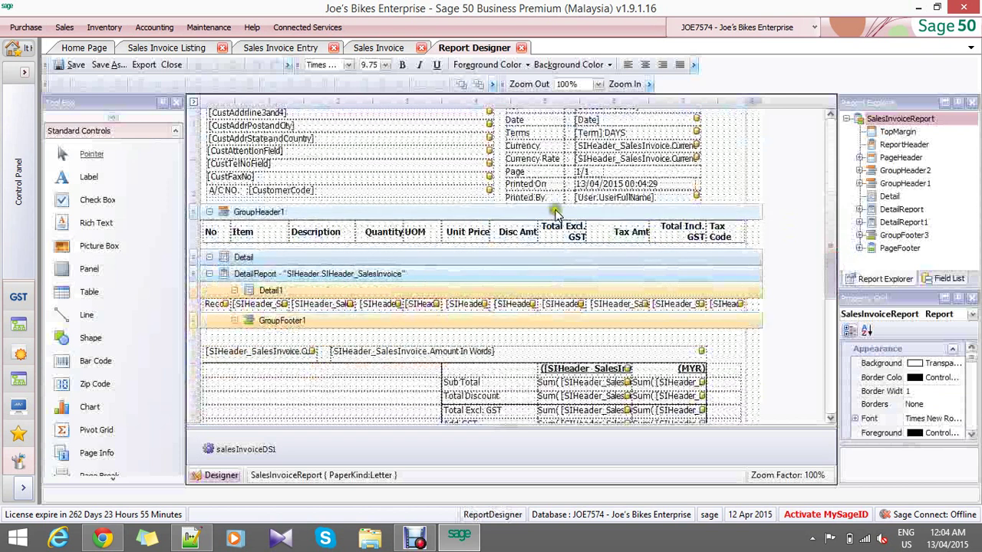
{"action": "left_click_drag", "start_coordinate": [828, 256], "coordinate": [830, 228]}
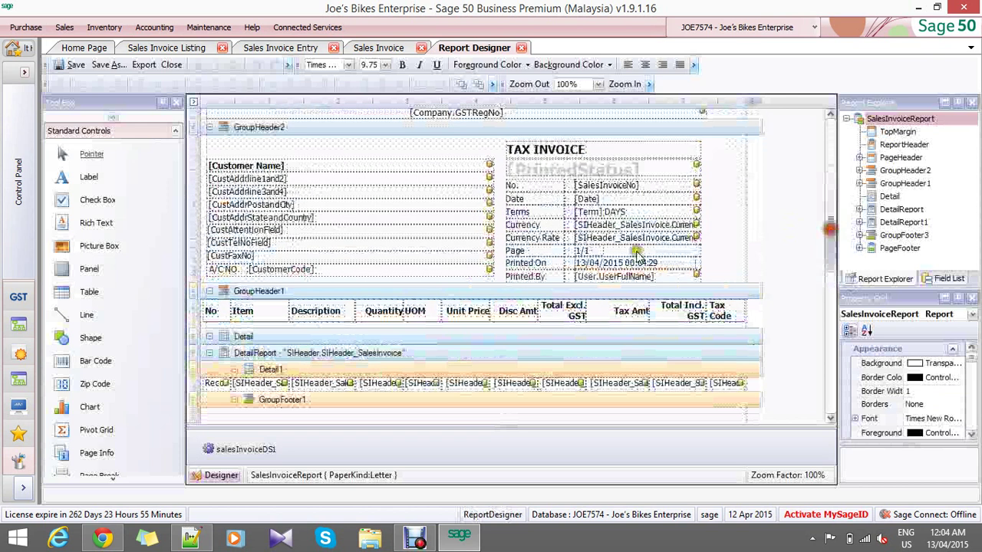
{"action": "left_click_drag", "start_coordinate": [192, 284], "coordinate": [191, 328]}
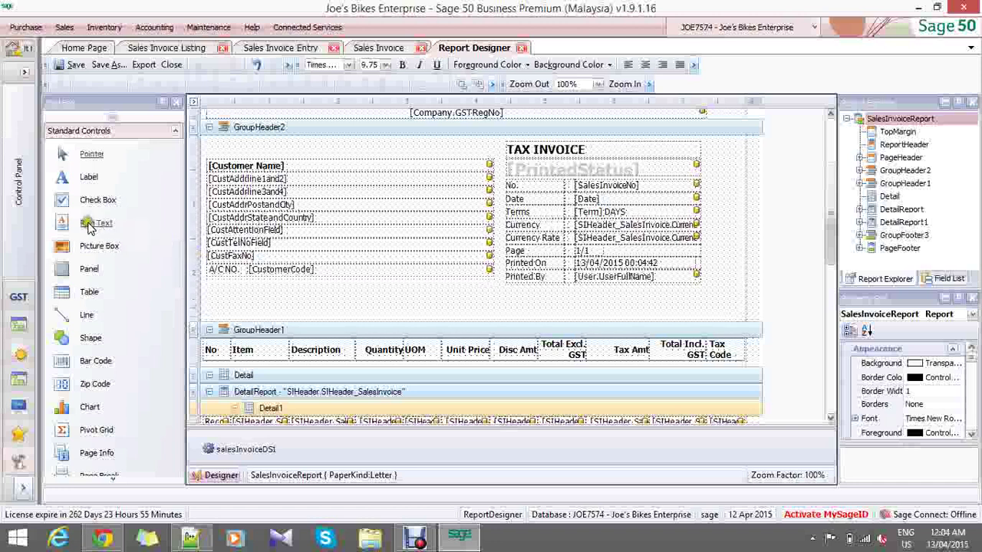
{"action": "left_click_drag", "start_coordinate": [96, 225], "coordinate": [702, 289]}
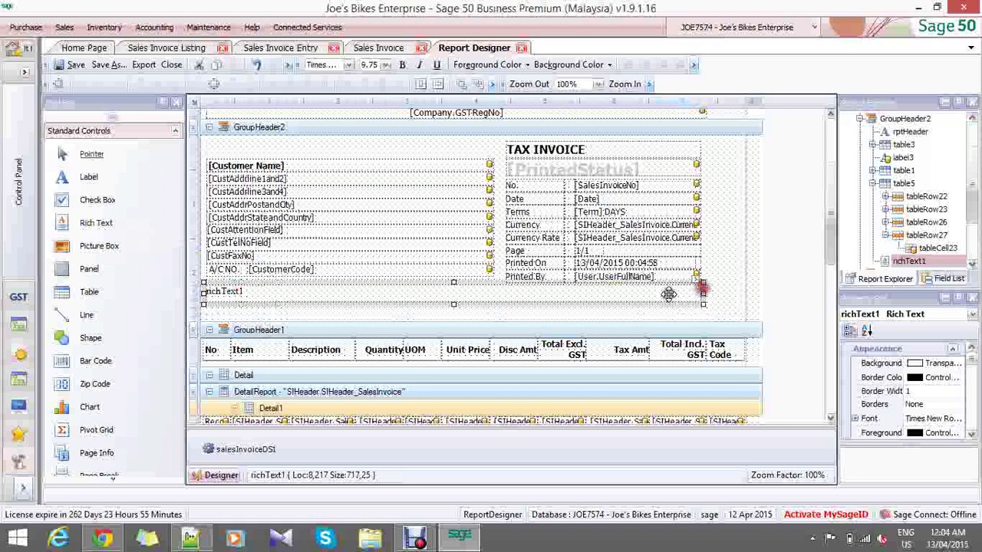
- Check richText1's context menu and close it without inserting a band
{"action": "right_click", "coordinate": [454, 296]}
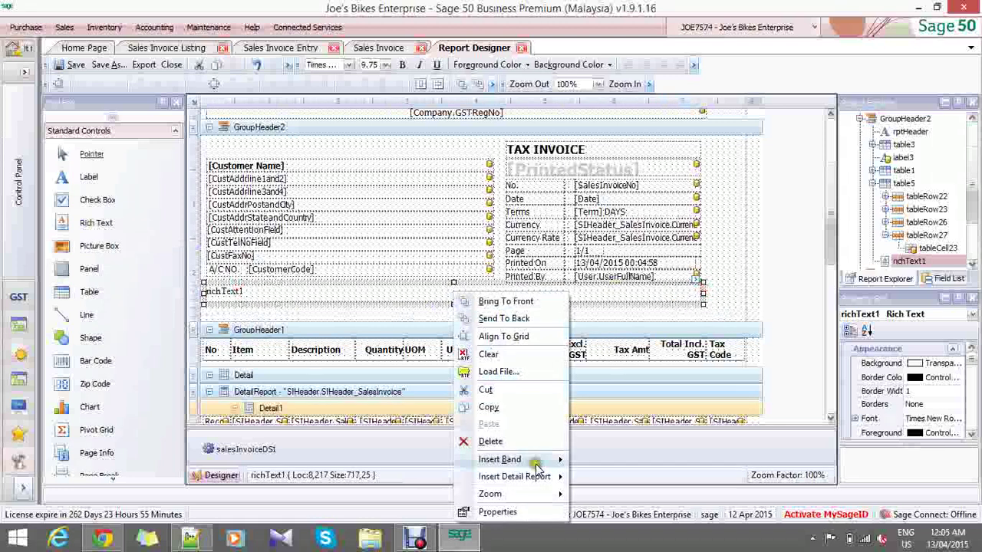
{"action": "mouse_move", "coordinate": [554, 476]}
{"action": "mouse_move", "coordinate": [553, 458]}
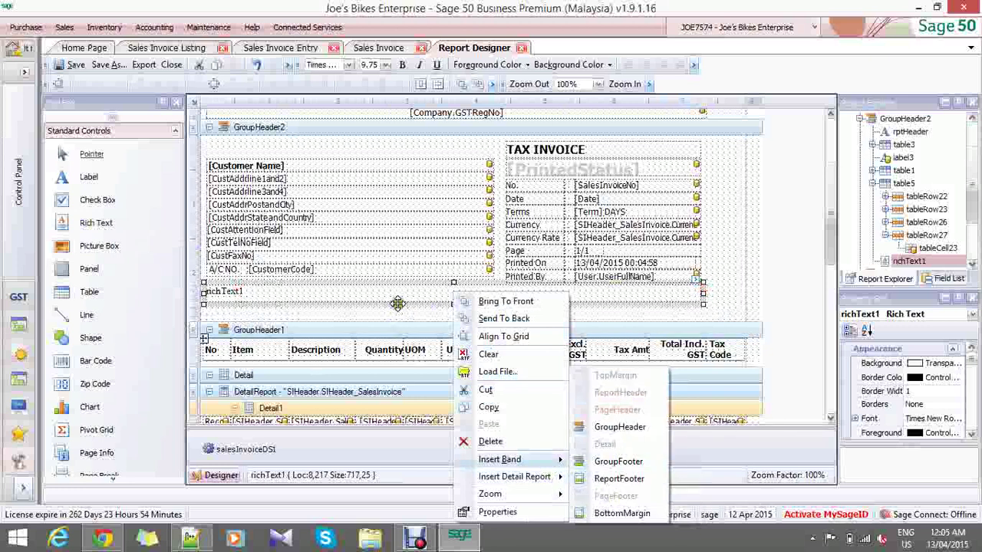
{"action": "left_click", "coordinate": [407, 298]}
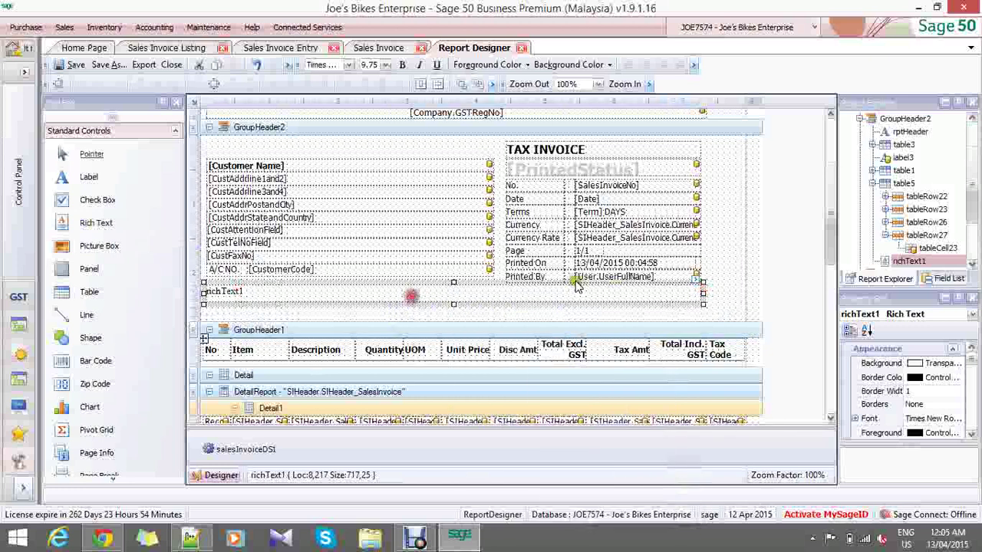
- Set richText1's Data Binding to SIHeader > SIHeader_SalesInvoice > MessageHeader
{"action": "left_click", "coordinate": [697, 278]}
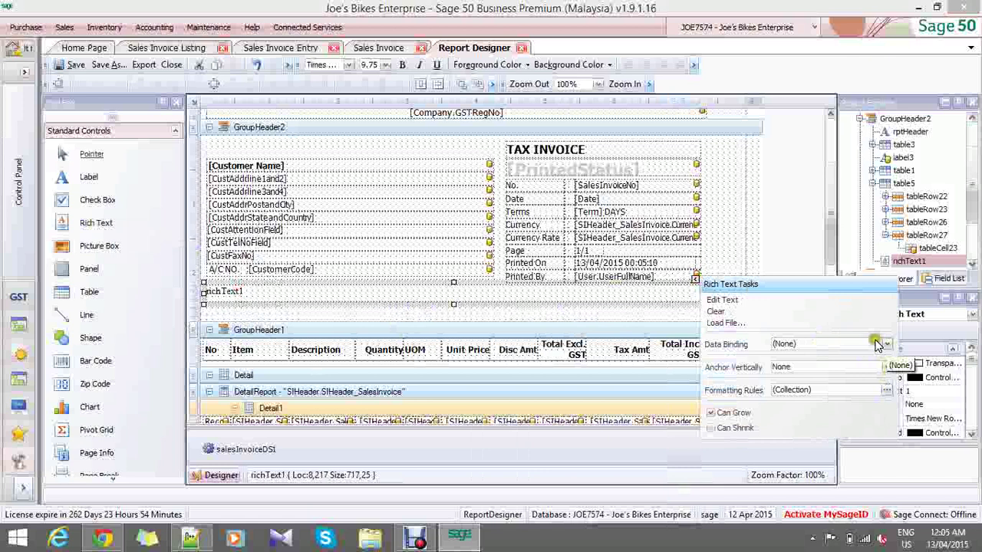
{"action": "left_click", "coordinate": [886, 344]}
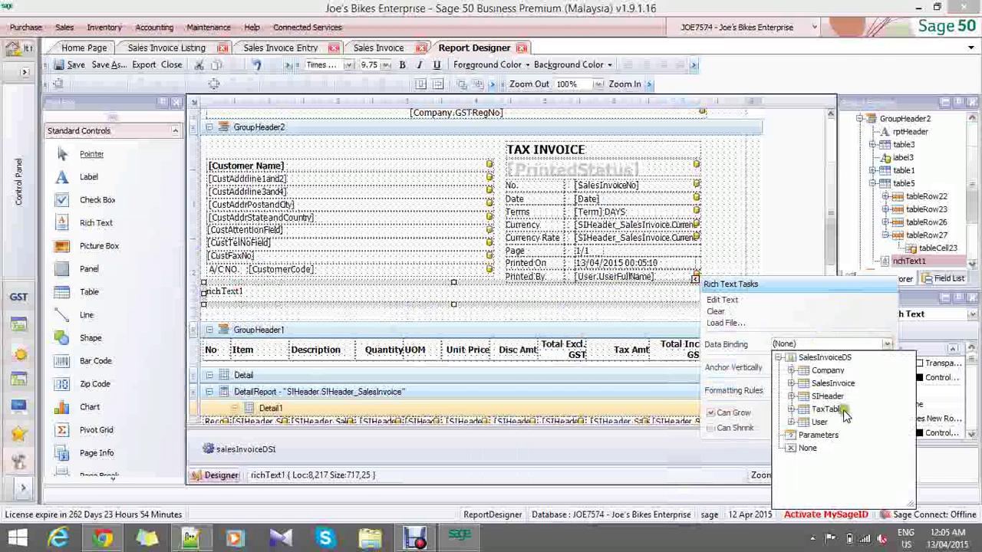
{"action": "left_click", "coordinate": [793, 396]}
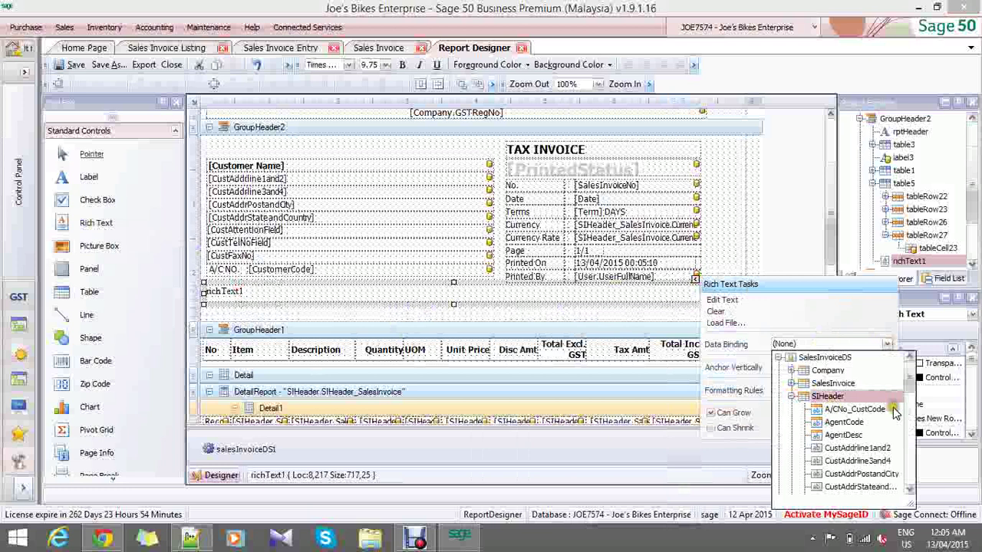
{"action": "scroll", "coordinate": [886, 410], "scroll_direction": "down", "scroll_amount": 5}
{"action": "scroll", "coordinate": [886, 410], "scroll_direction": "down", "scroll_amount": 5}
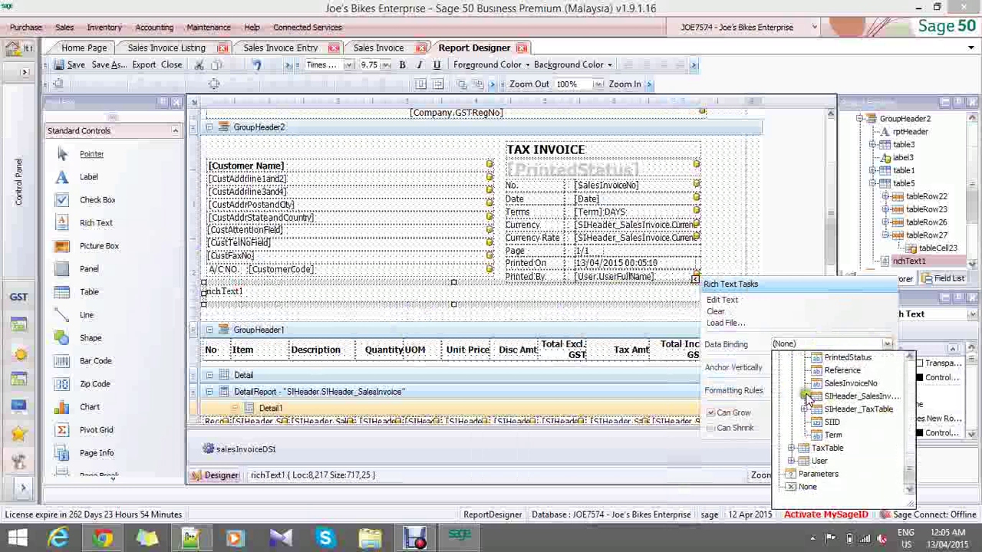
{"action": "left_click", "coordinate": [804, 397]}
{"action": "scroll", "coordinate": [869, 424], "scroll_direction": "down", "scroll_amount": 2}
{"action": "scroll", "coordinate": [870, 425], "scroll_direction": "down", "scroll_amount": 6}
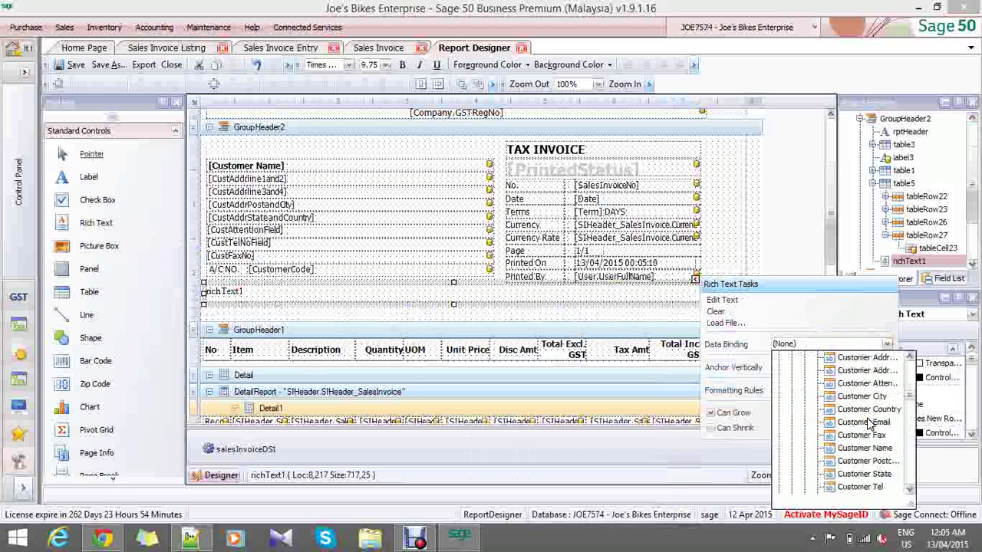
{"action": "scroll", "coordinate": [869, 424], "scroll_direction": "down", "scroll_amount": 8}
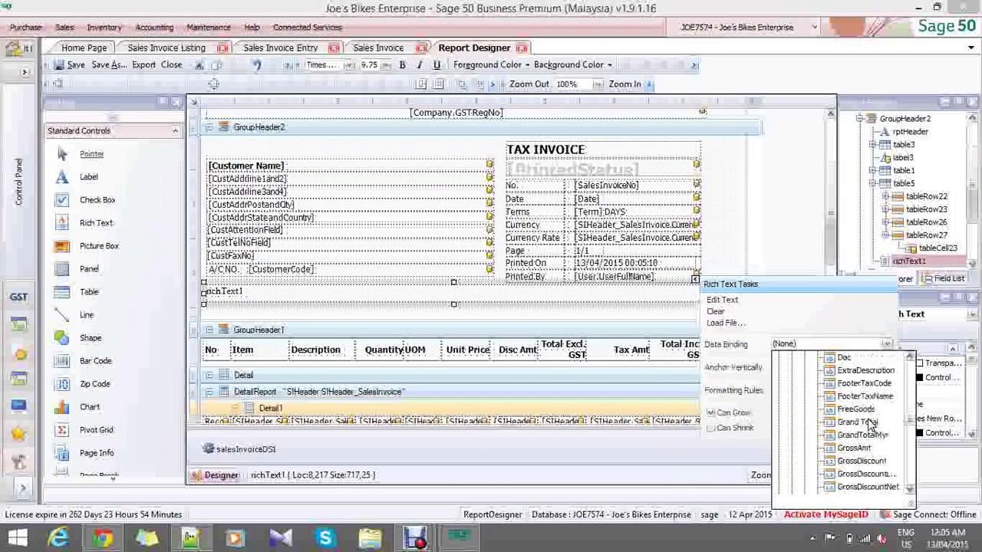
{"action": "scroll", "coordinate": [869, 424], "scroll_direction": "down", "scroll_amount": 6}
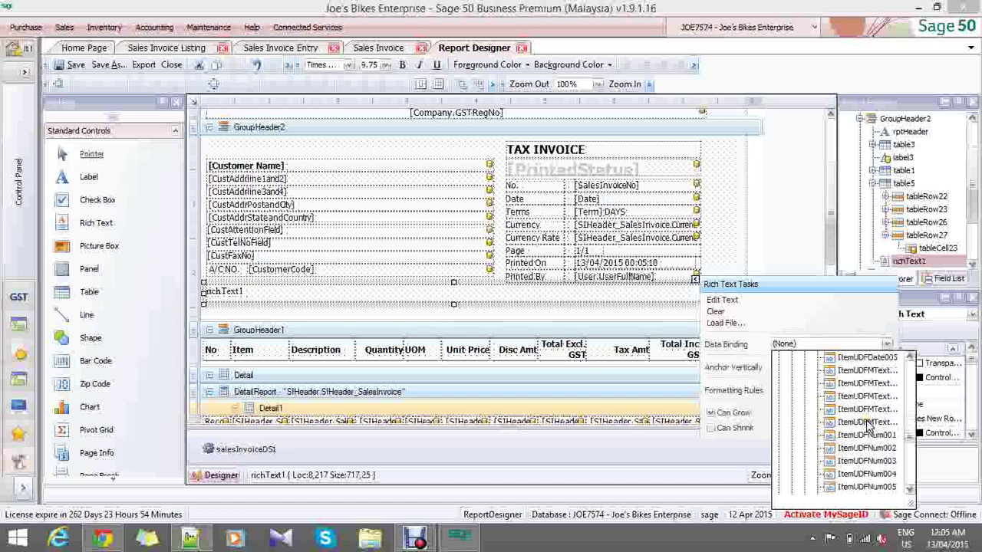
{"action": "scroll", "coordinate": [870, 424], "scroll_direction": "down", "scroll_amount": 6}
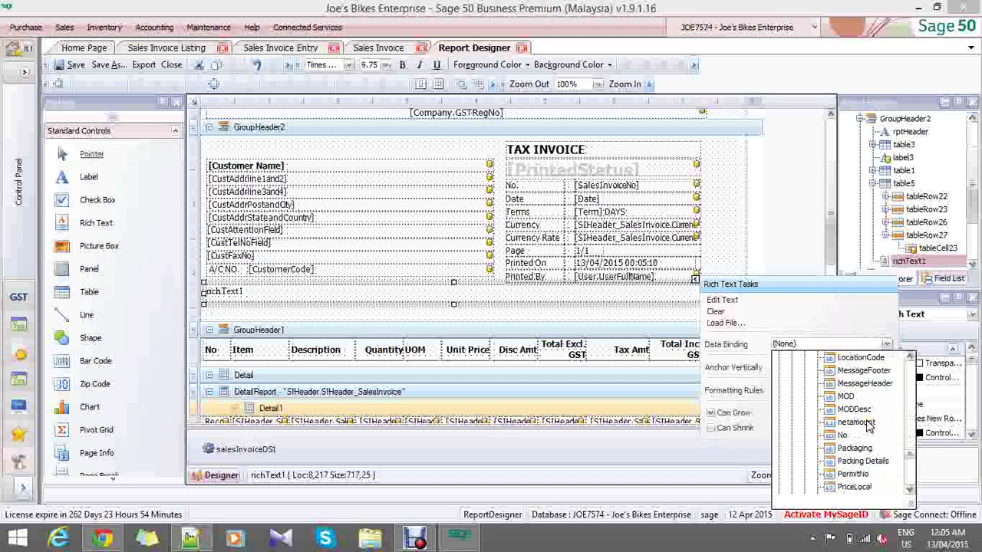
{"action": "left_click", "coordinate": [865, 383]}
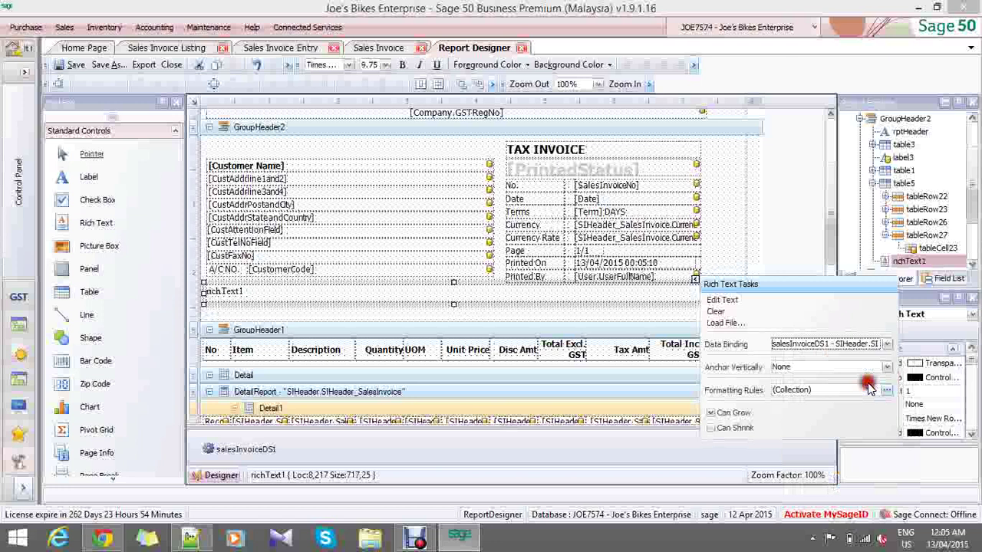
- Close the Rich Text Tasks panel, show the Field List, and scroll the layout to GroupFooter1
{"action": "left_click", "coordinate": [695, 281]}
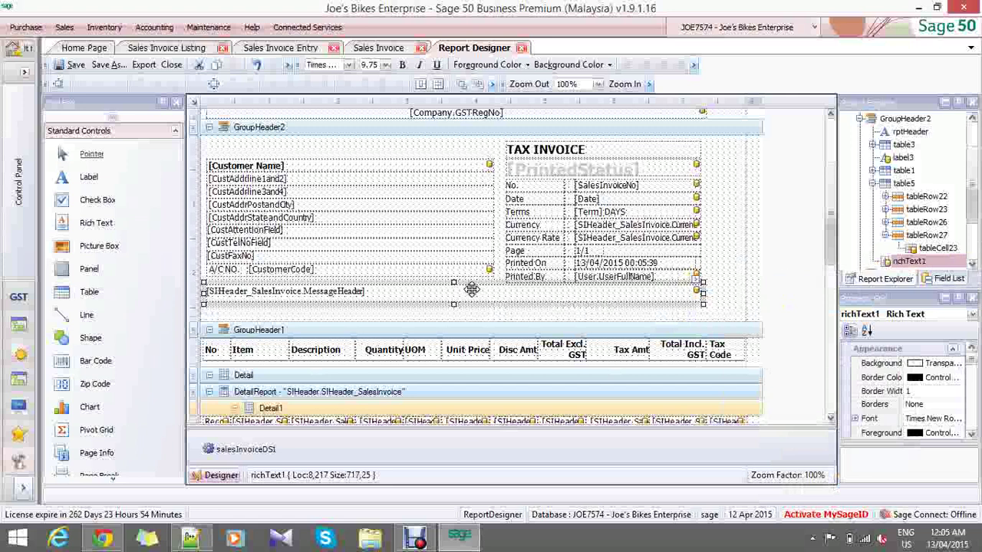
{"action": "left_click", "coordinate": [945, 280]}
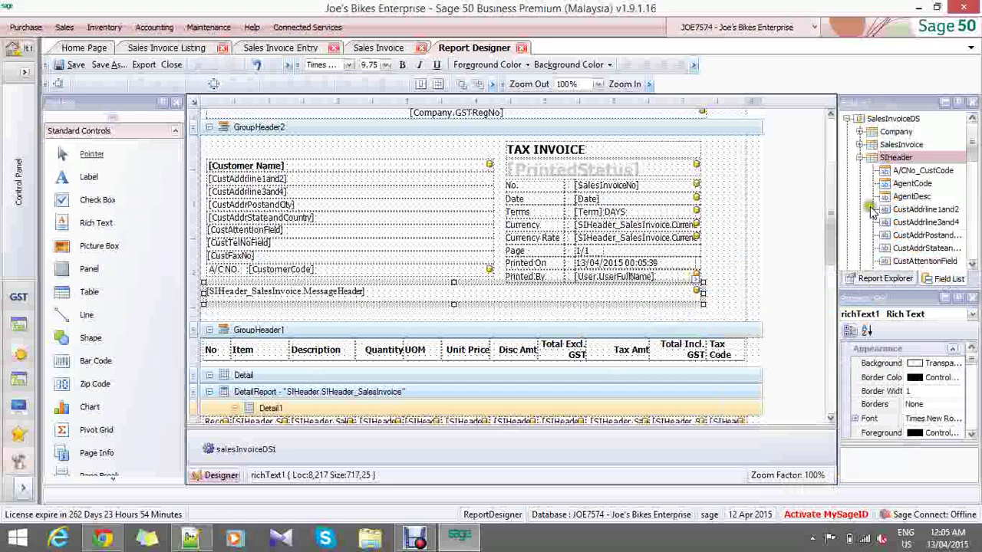
{"action": "left_click_drag", "start_coordinate": [974, 152], "coordinate": [975, 219]}
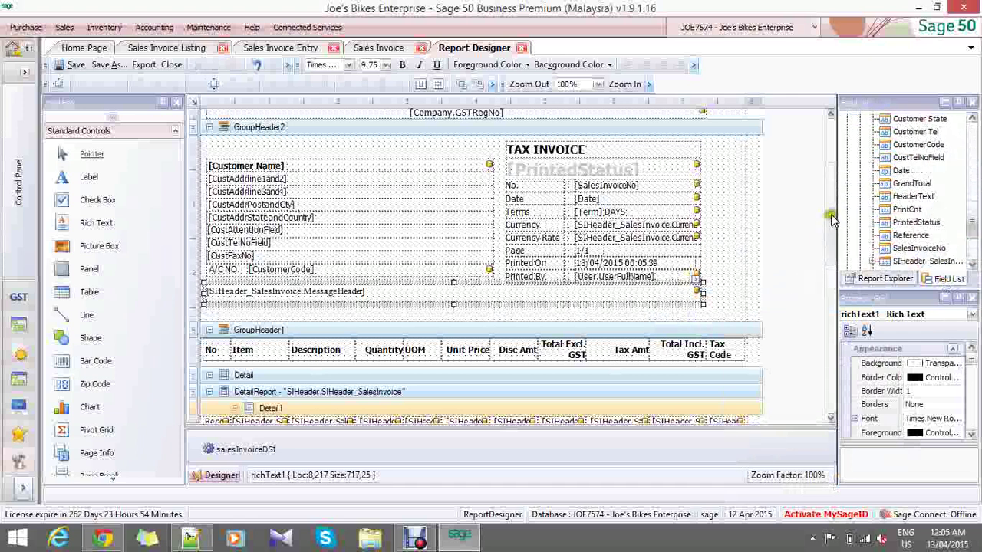
{"action": "left_click_drag", "start_coordinate": [832, 218], "coordinate": [840, 277]}
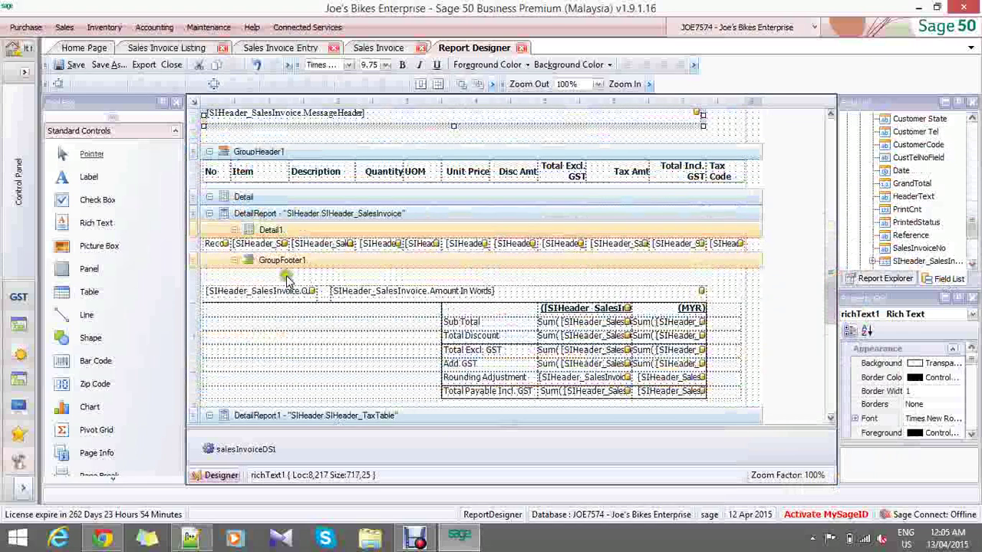
- Enlarge GroupFooter1 and place a full-width Rich Text box at its left edge beneath the totals
{"action": "left_click_drag", "start_coordinate": [831, 305], "coordinate": [833, 343]}
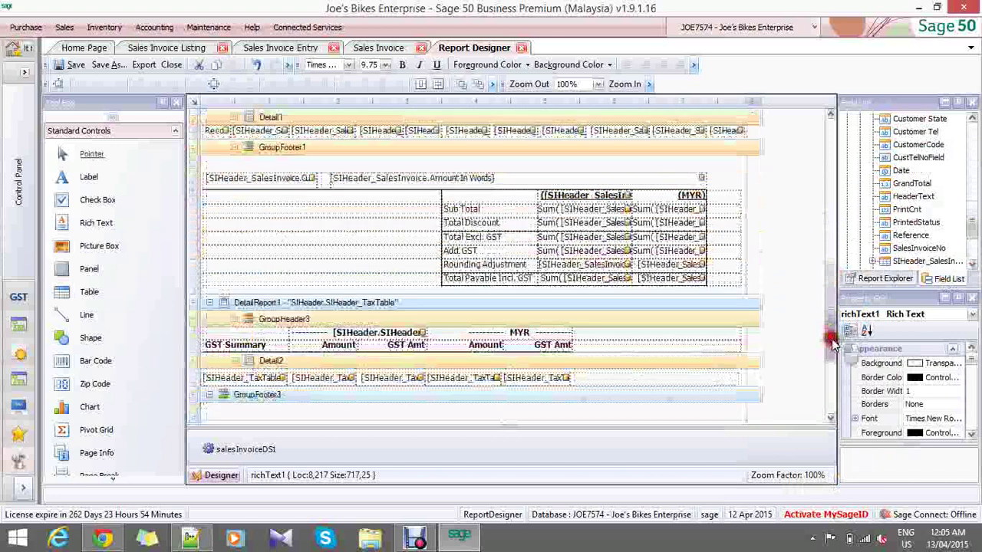
{"action": "left_click", "coordinate": [495, 303]}
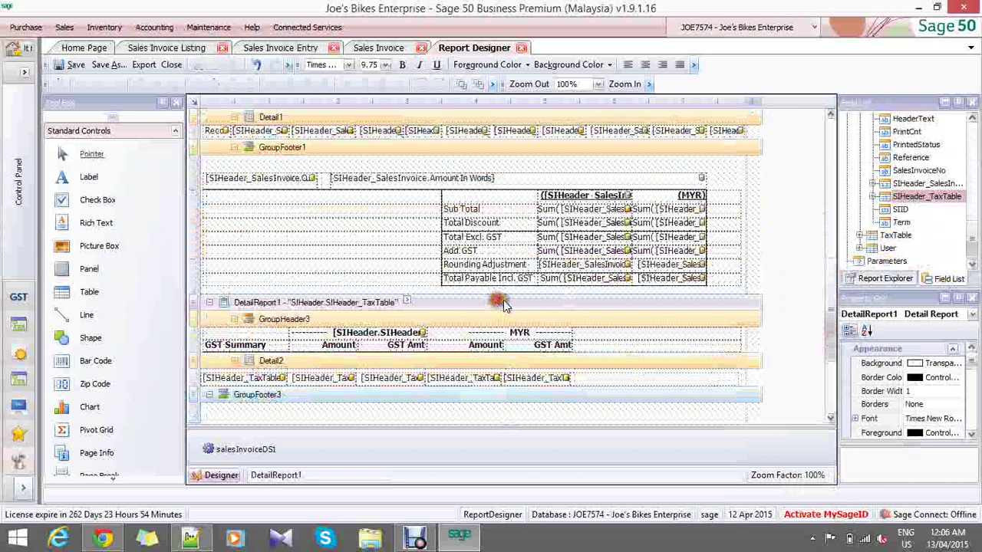
{"action": "left_click_drag", "start_coordinate": [197, 298], "coordinate": [197, 341]}
{"action": "left_click", "coordinate": [221, 303]}
{"action": "left_click", "coordinate": [220, 311]}
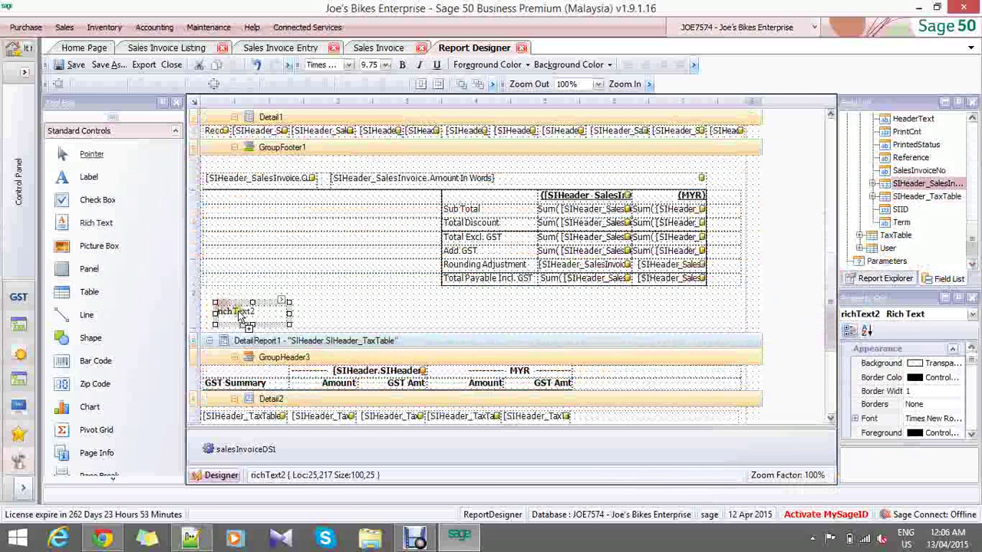
{"action": "left_click_drag", "start_coordinate": [236, 305], "coordinate": [741, 289]}
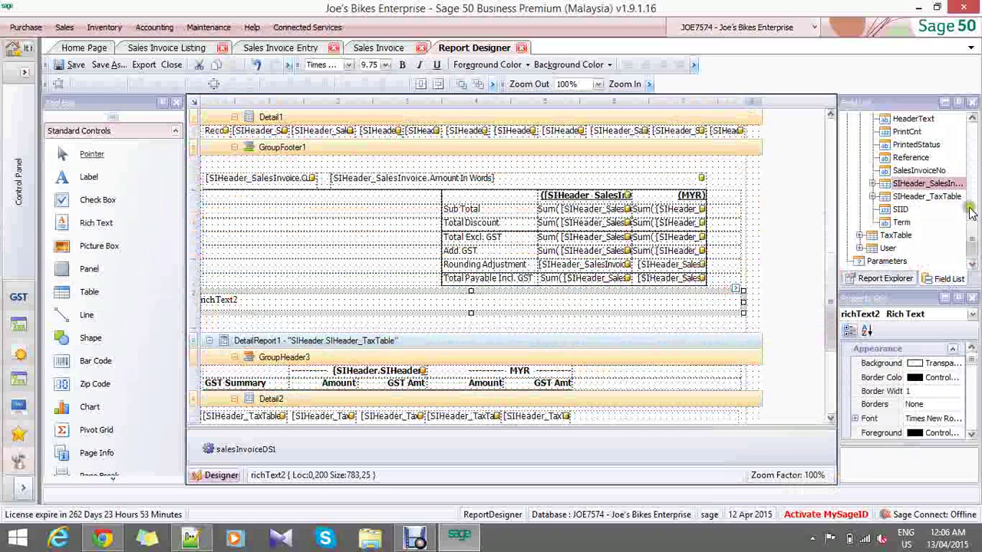
- Drag SIHeader_SalesInvoice's MessageFooter field from the Field List onto richText2
{"action": "left_click", "coordinate": [871, 184]}
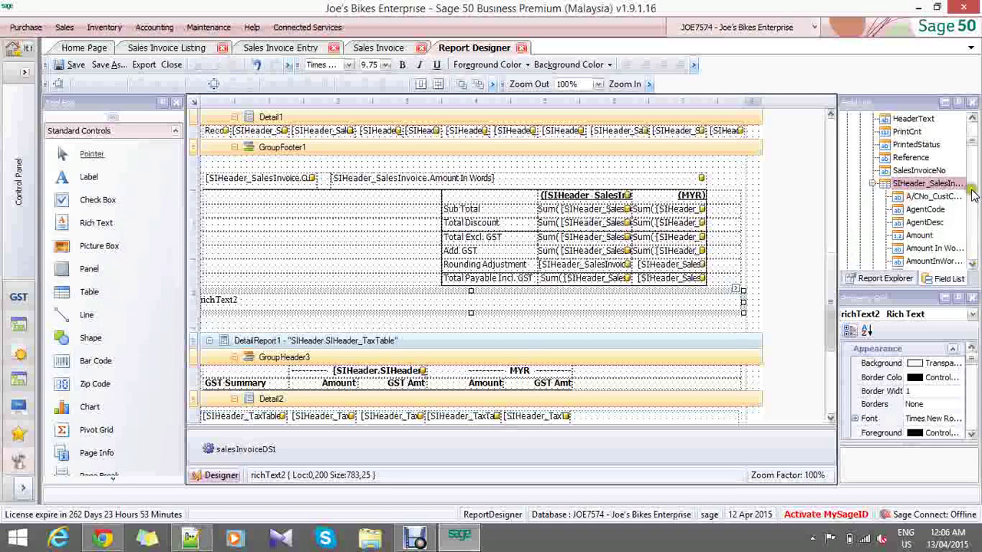
{"action": "scroll", "coordinate": [943, 213], "scroll_direction": "down", "scroll_amount": 10}
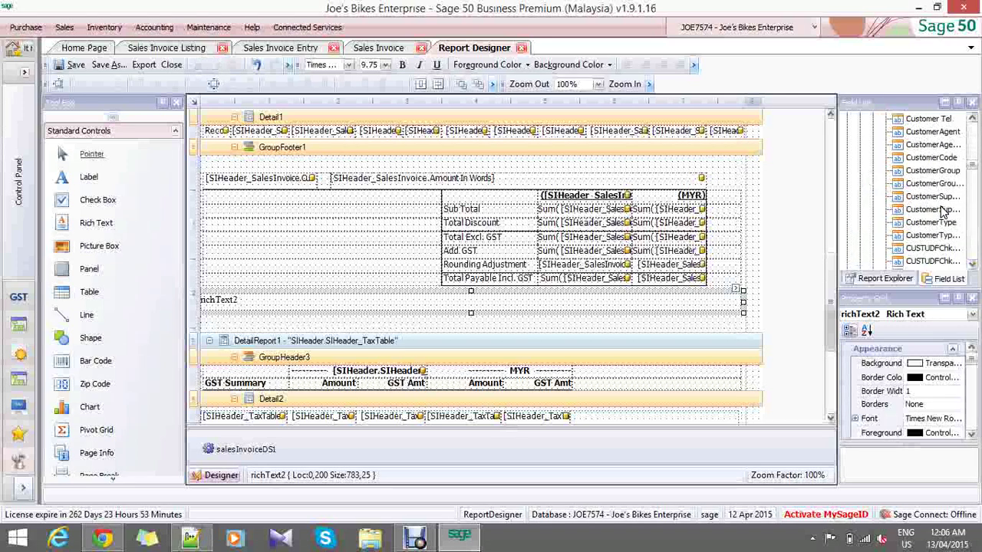
{"action": "scroll", "coordinate": [943, 213], "scroll_direction": "down", "scroll_amount": 10}
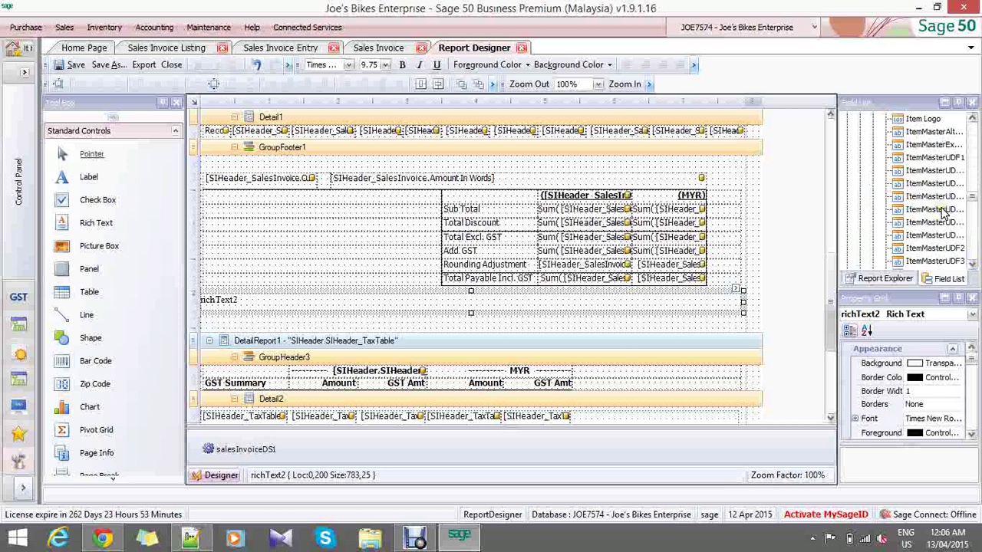
{"action": "scroll", "coordinate": [944, 214], "scroll_direction": "down", "scroll_amount": 10}
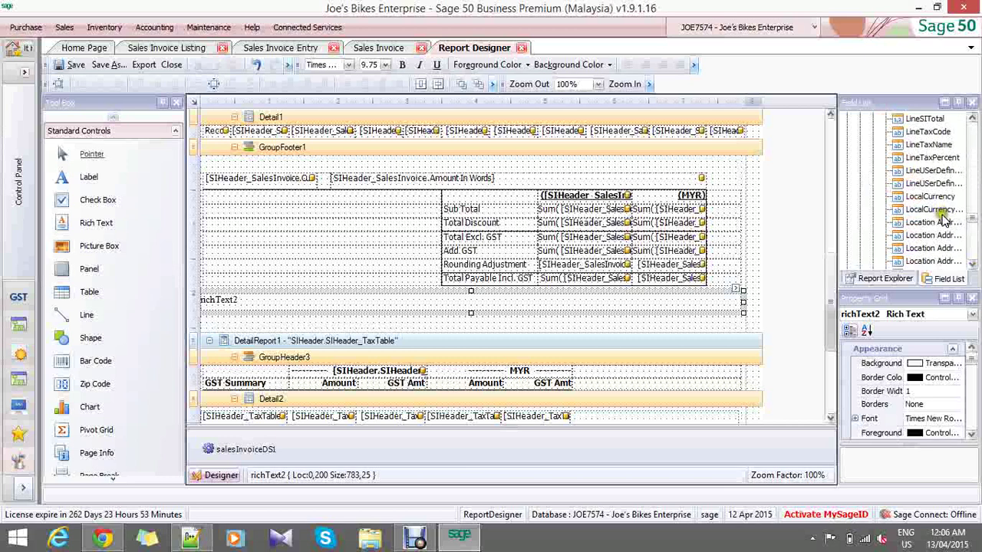
{"action": "scroll", "coordinate": [945, 221], "scroll_direction": "down", "scroll_amount": 4}
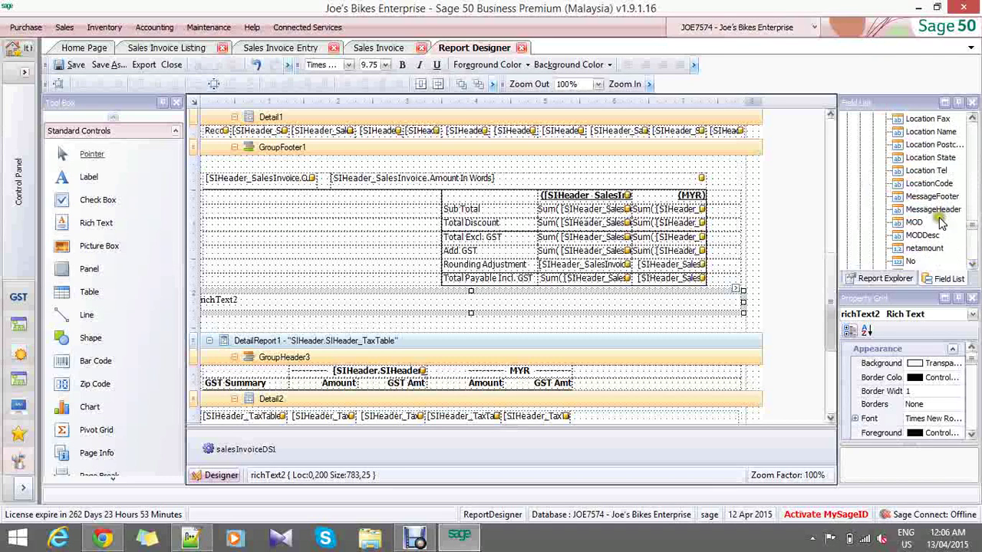
{"action": "left_click_drag", "start_coordinate": [942, 198], "coordinate": [309, 304]}
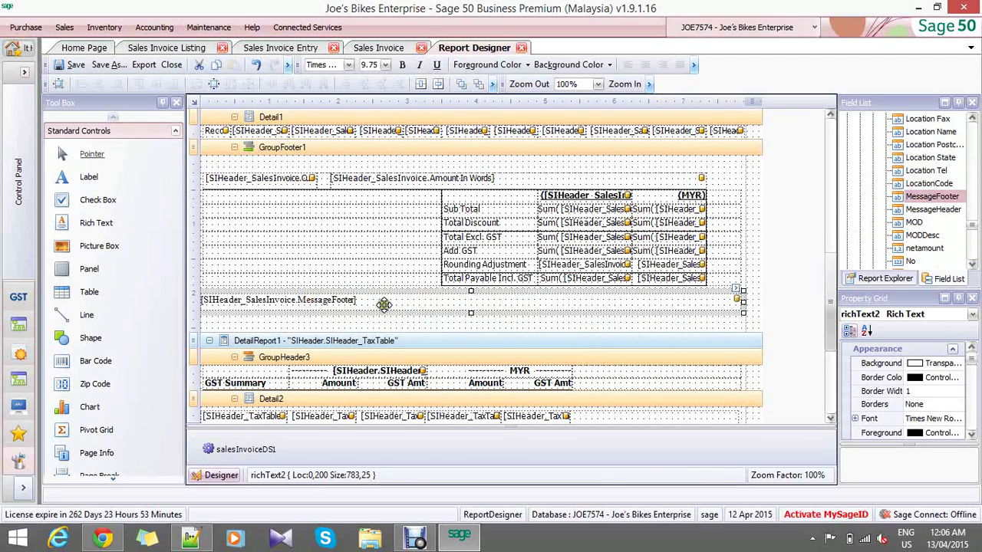
- Save the layout as the default template 'GST-Tax Invoice-With-Header-and-Footer-Message'
{"action": "left_click", "coordinate": [672, 321]}
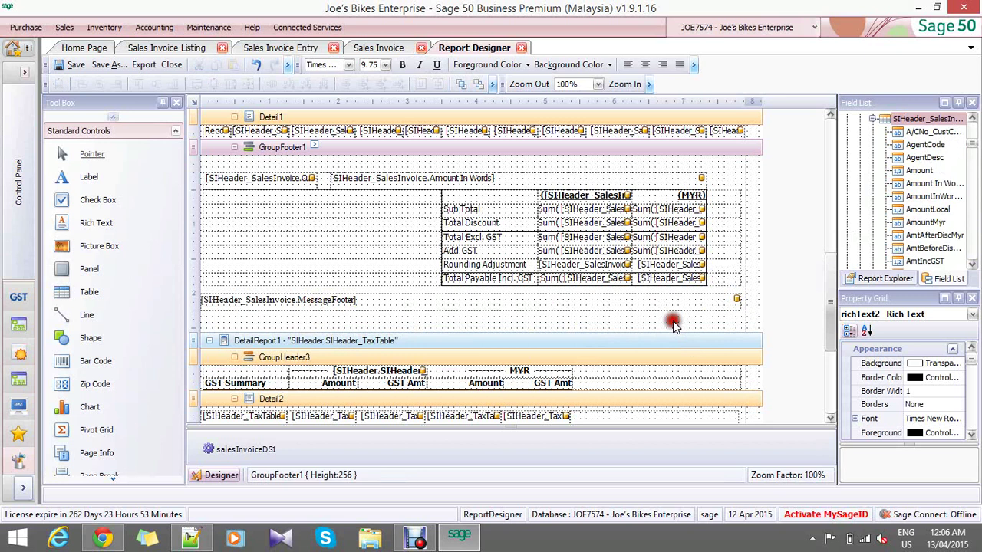
{"action": "left_click", "coordinate": [111, 68]}
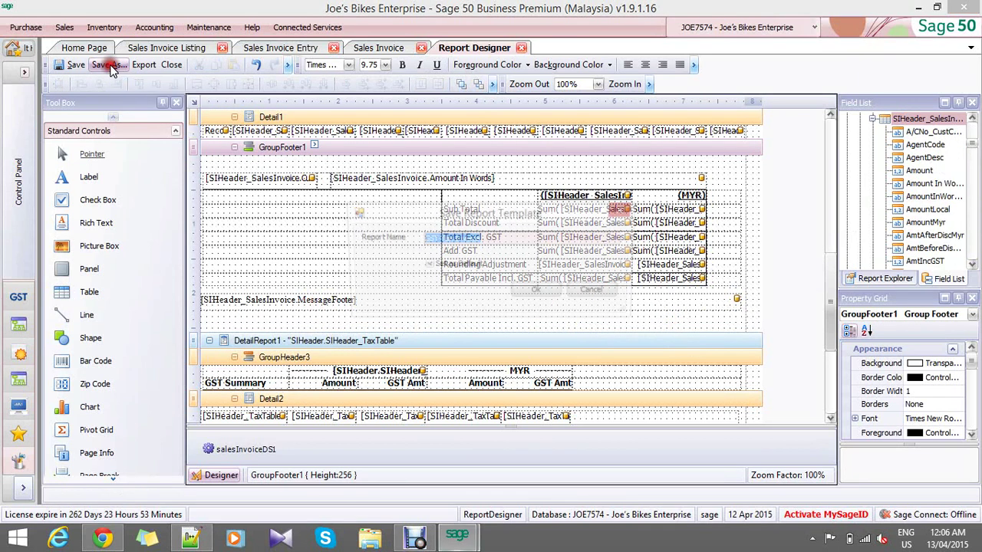
{"action": "left_click", "coordinate": [519, 239]}
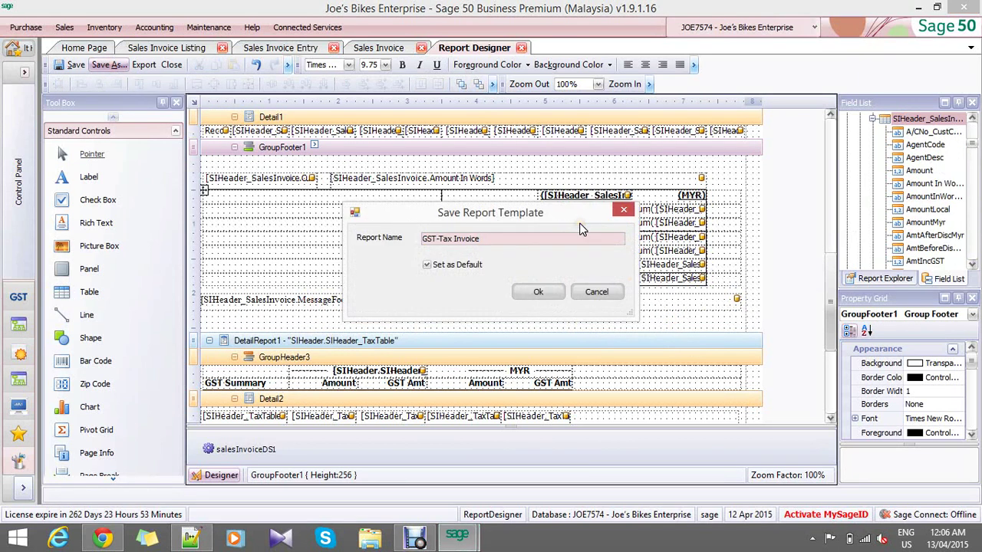
{"action": "type", "text": "-With-Header-and-Footer-Message"}
{"action": "left_click", "coordinate": [528, 294]}
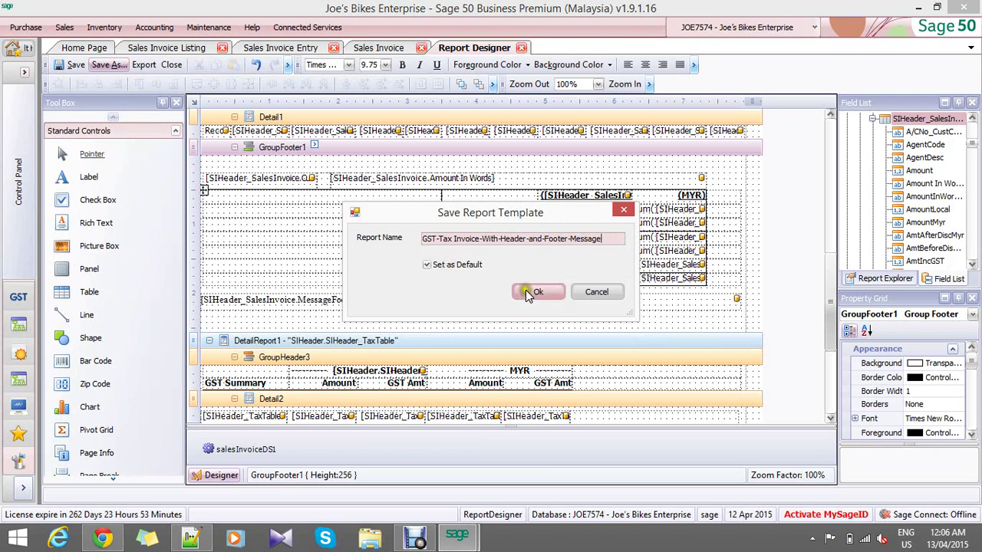
- Close the Report Designer and old preview, then re-preview the invoice using Print with changes allowed
{"action": "left_click", "coordinate": [520, 48]}
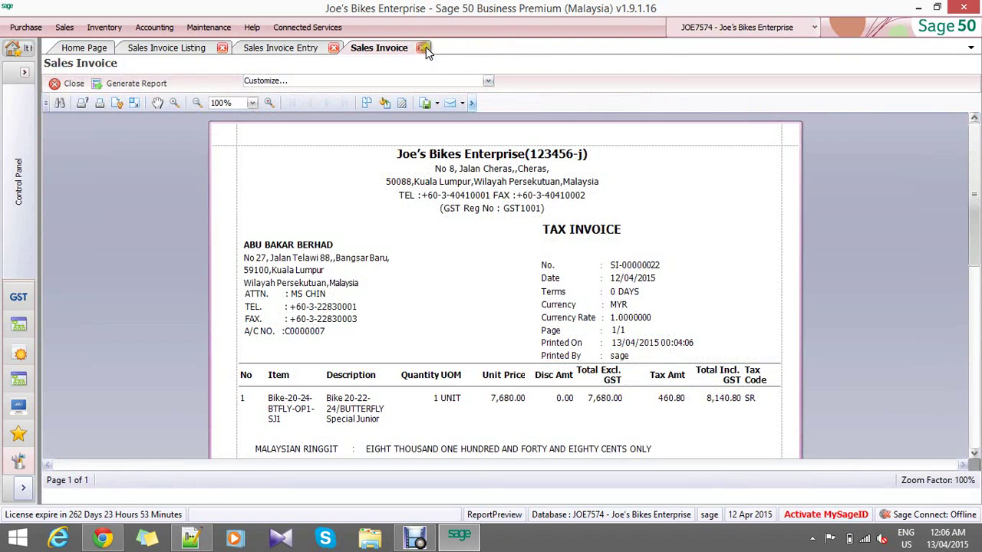
{"action": "left_click", "coordinate": [424, 48]}
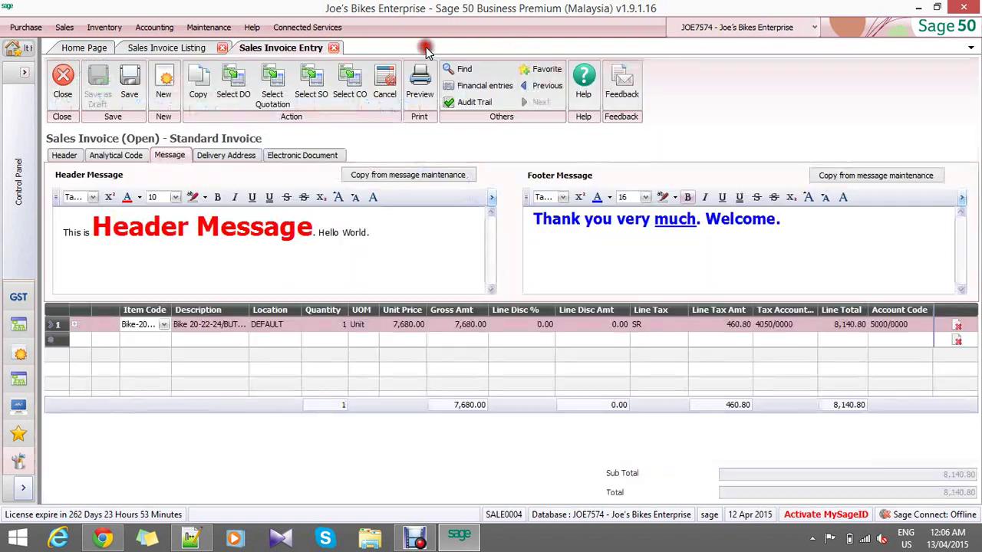
{"action": "left_click", "coordinate": [422, 95]}
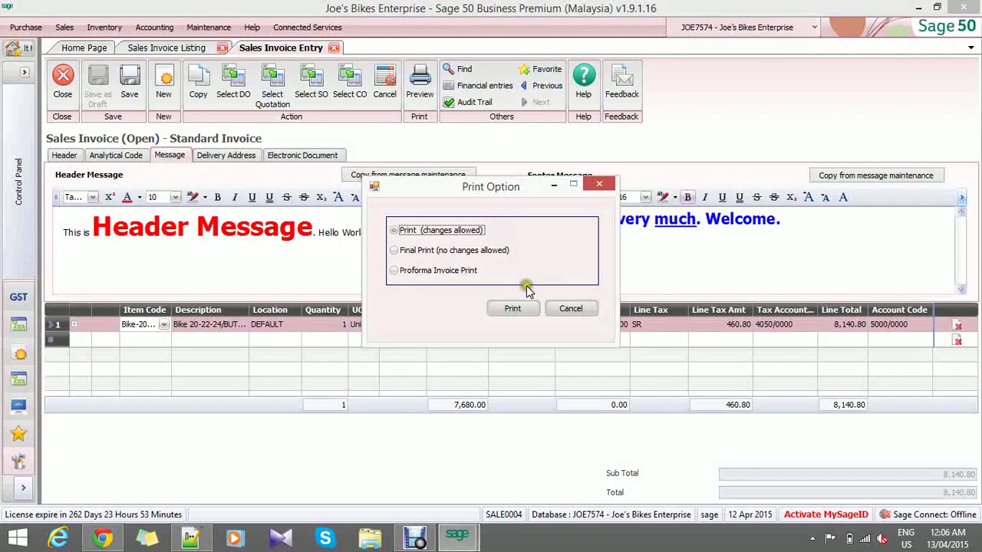
{"action": "left_click", "coordinate": [515, 308]}
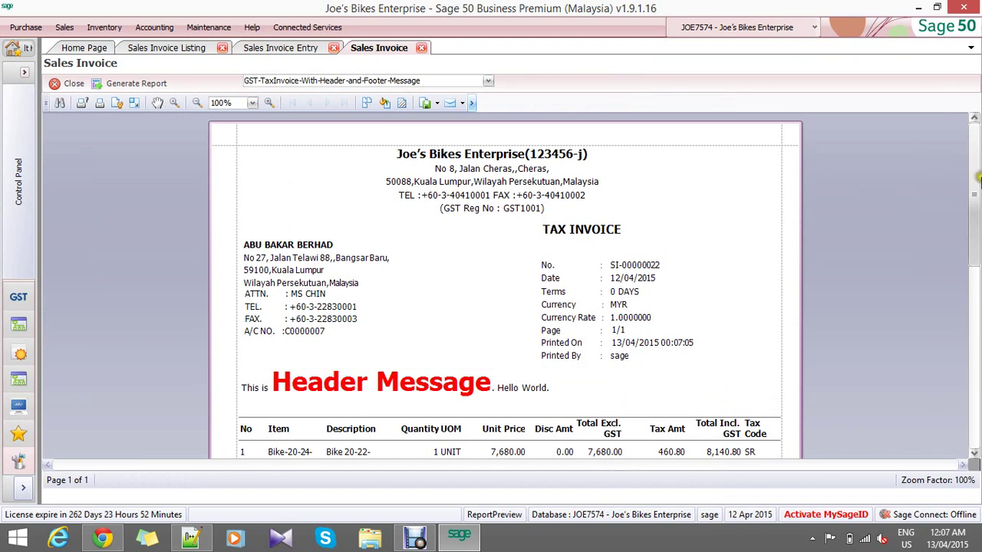
{"action": "left_click_drag", "start_coordinate": [979, 178], "coordinate": [972, 341]}
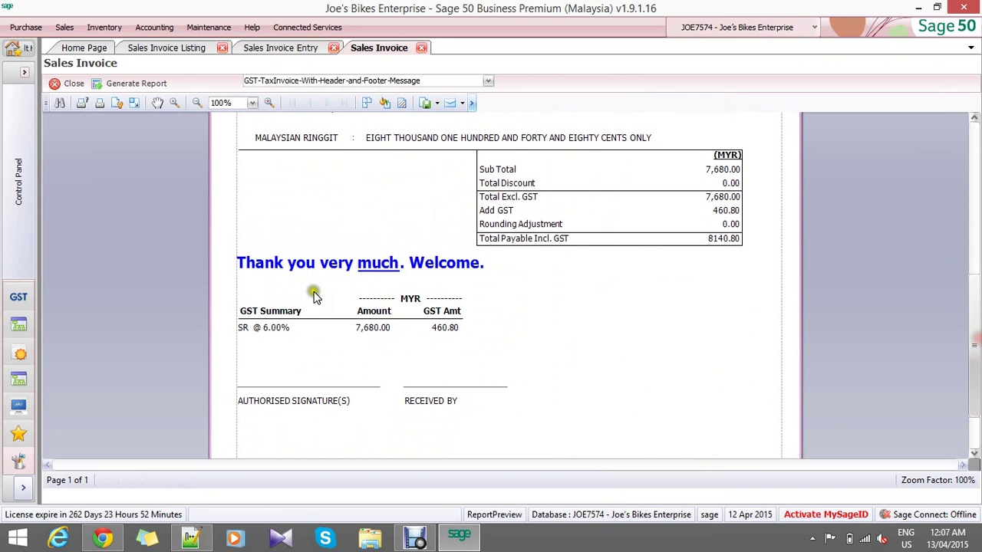
{"action": "left_click", "coordinate": [298, 50]}
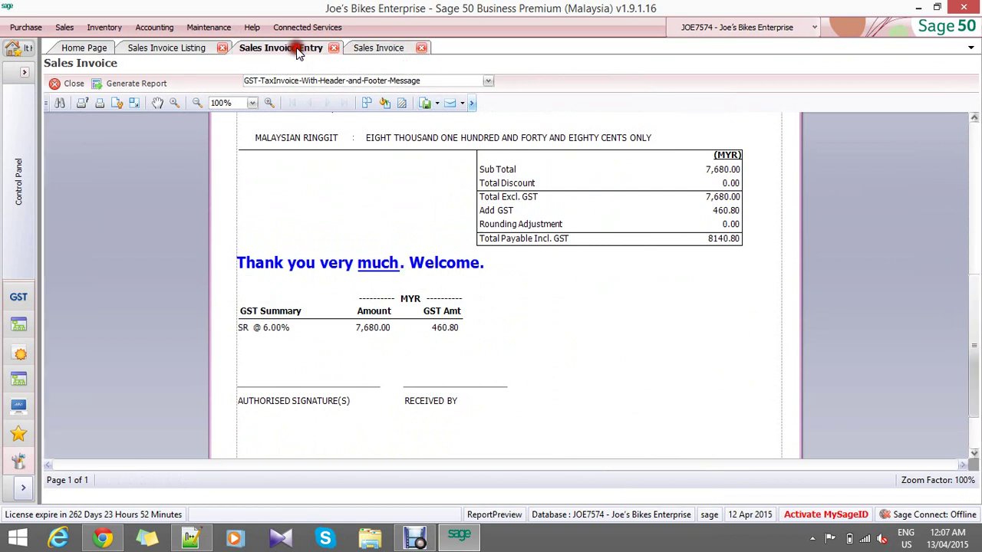
{"action": "left_click", "coordinate": [376, 49]}
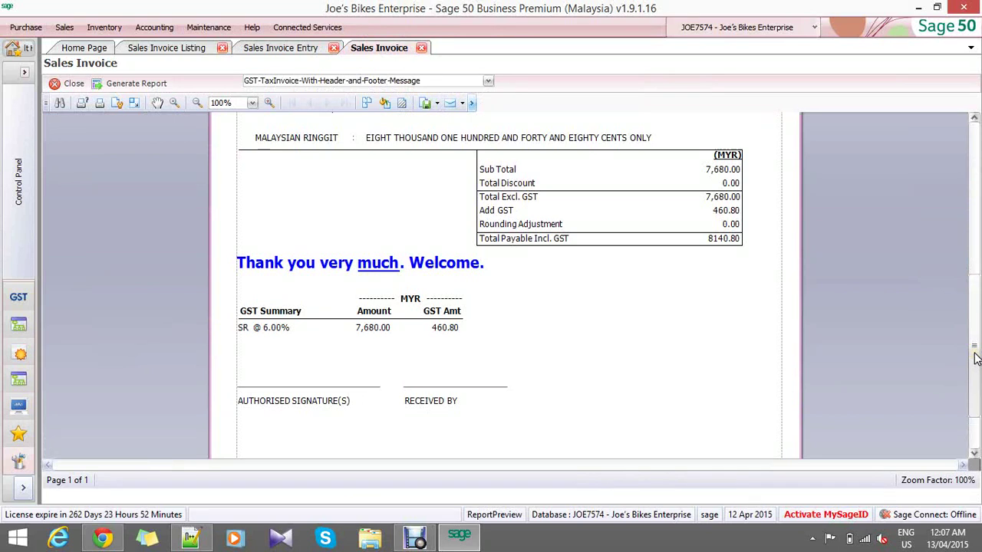
{"action": "left_click_drag", "start_coordinate": [975, 358], "coordinate": [974, 328]}
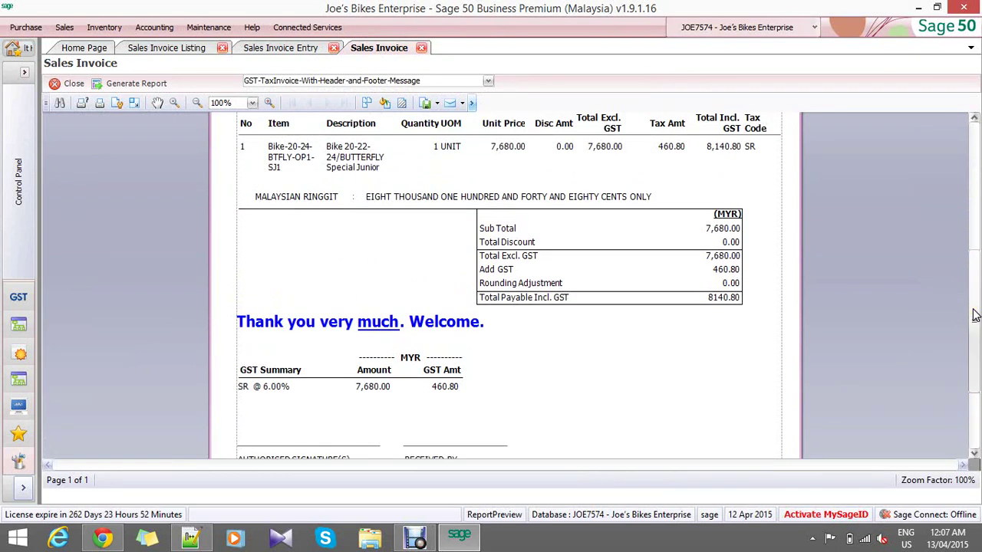